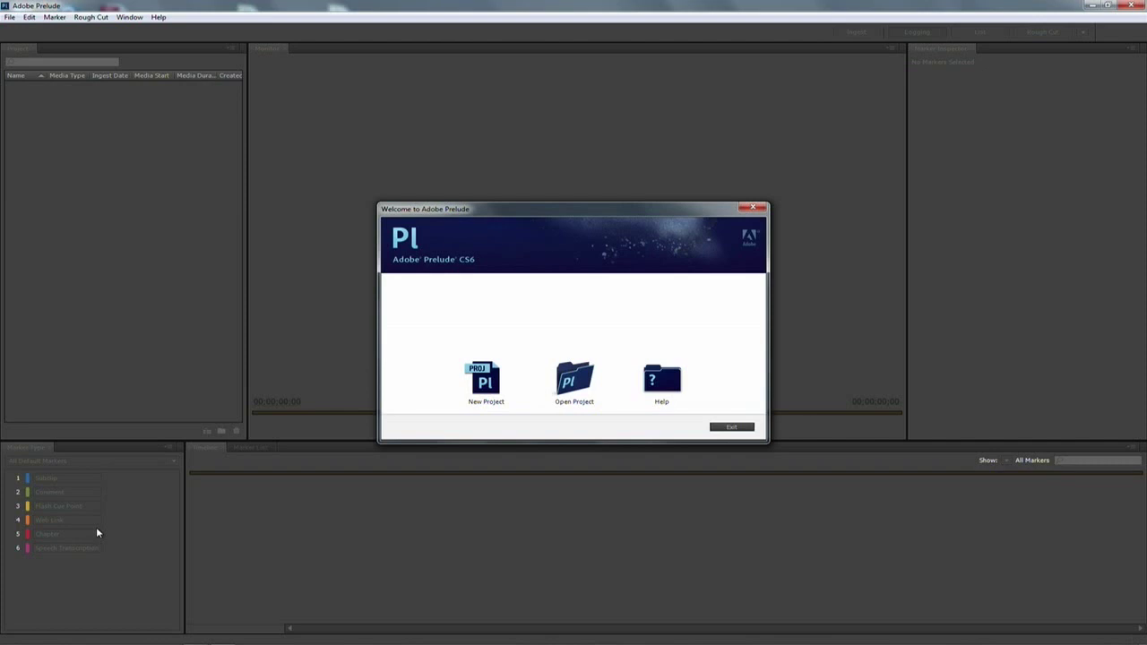
Step: Start a new project and save it as Import_Canyon, fixing the mistyped name
left_click(481, 380)
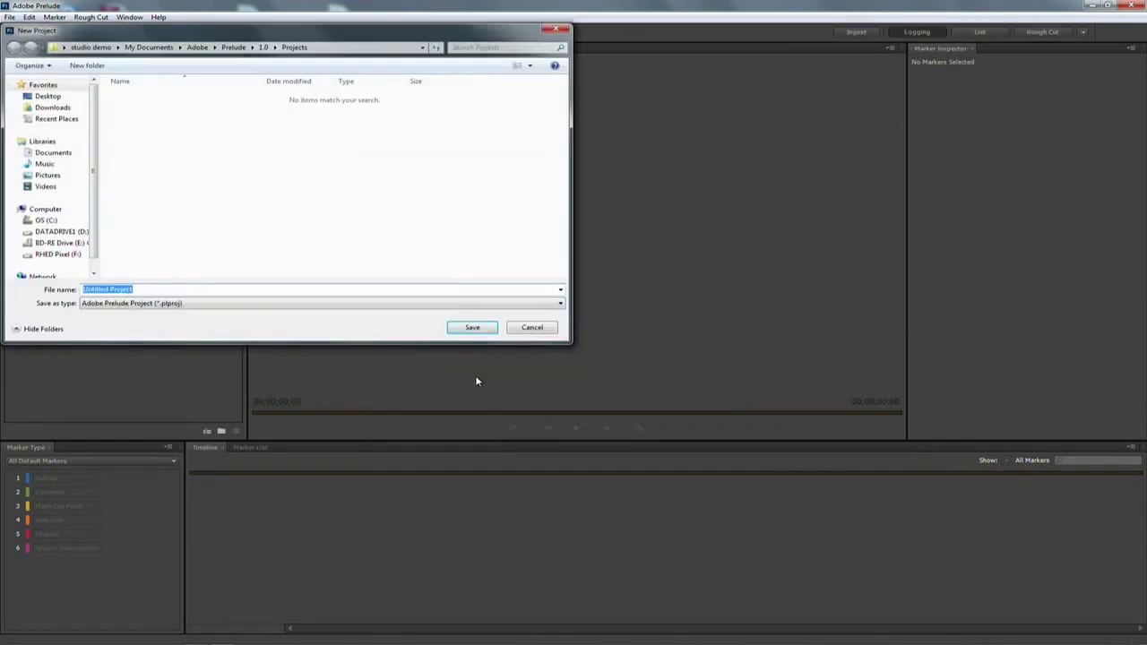
type("Import_Cabyib")
key("BackSpace")
key("BackSpace")
key("BackSpace")
key("BackSpace")
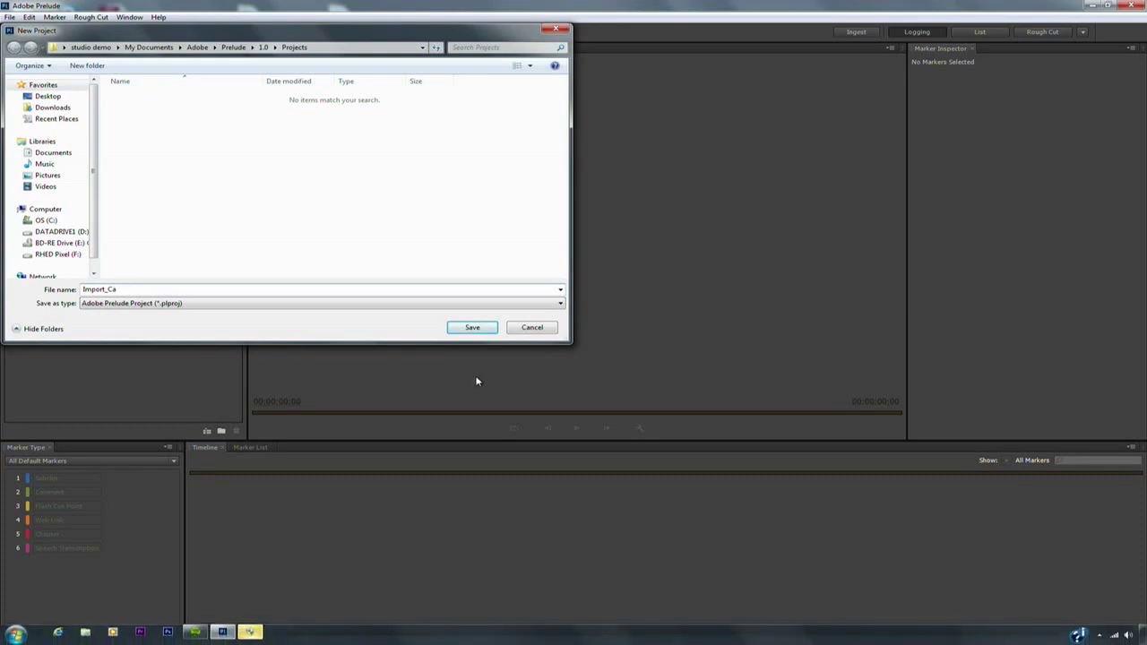
type("nyon")
key("Return")
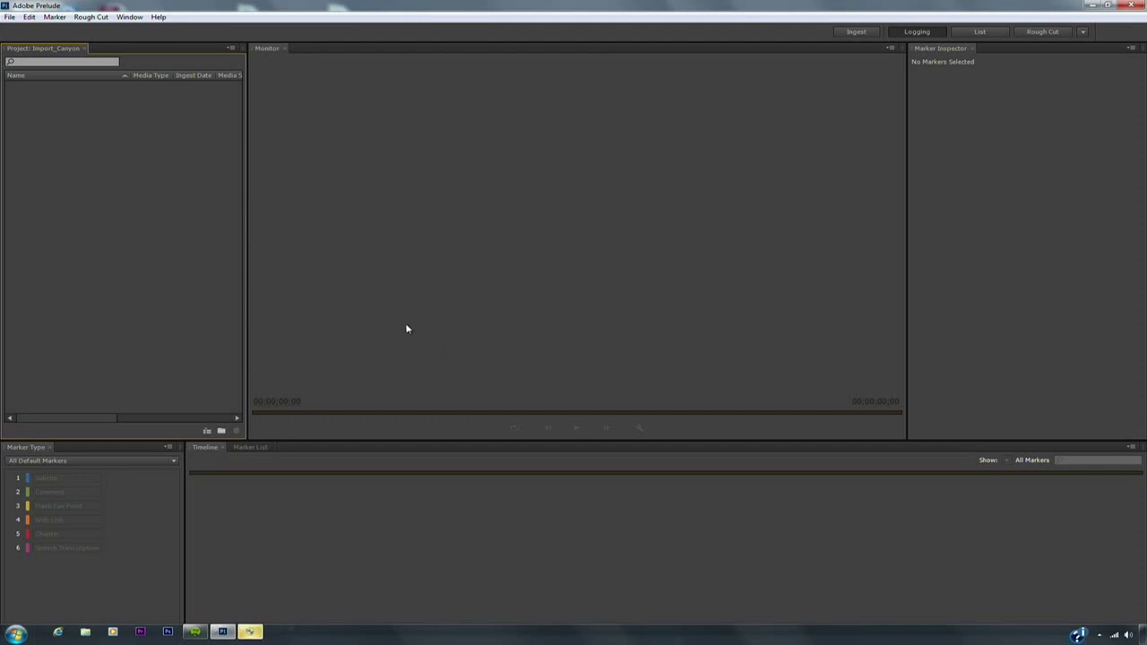
Step: In Ingest, browse to F:\Selects for Jeff\Copied_Selects\NAB41512 and view its clips as thumbnails
left_click(867, 31)
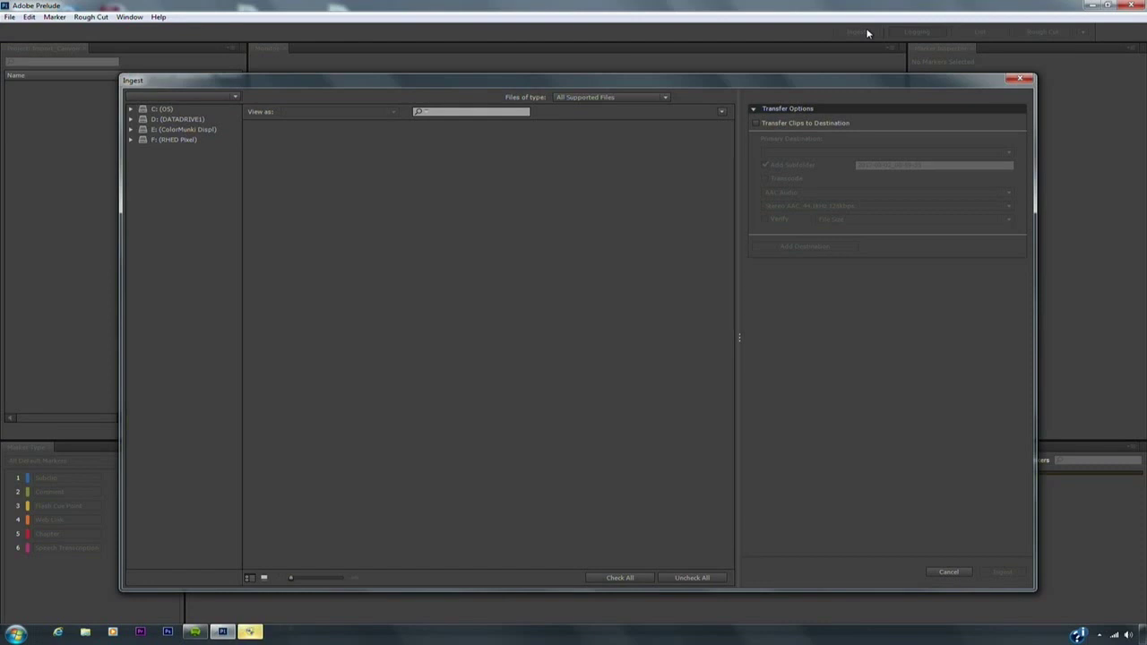
left_click(131, 141)
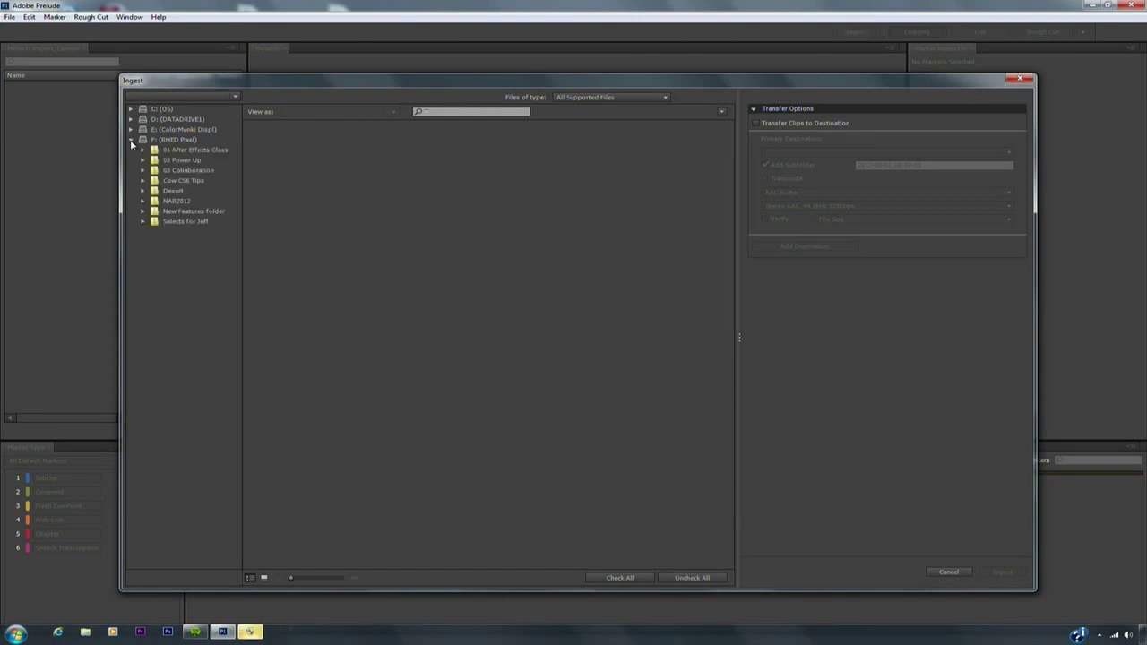
left_click(143, 221)
left_click(154, 232)
left_click(176, 243)
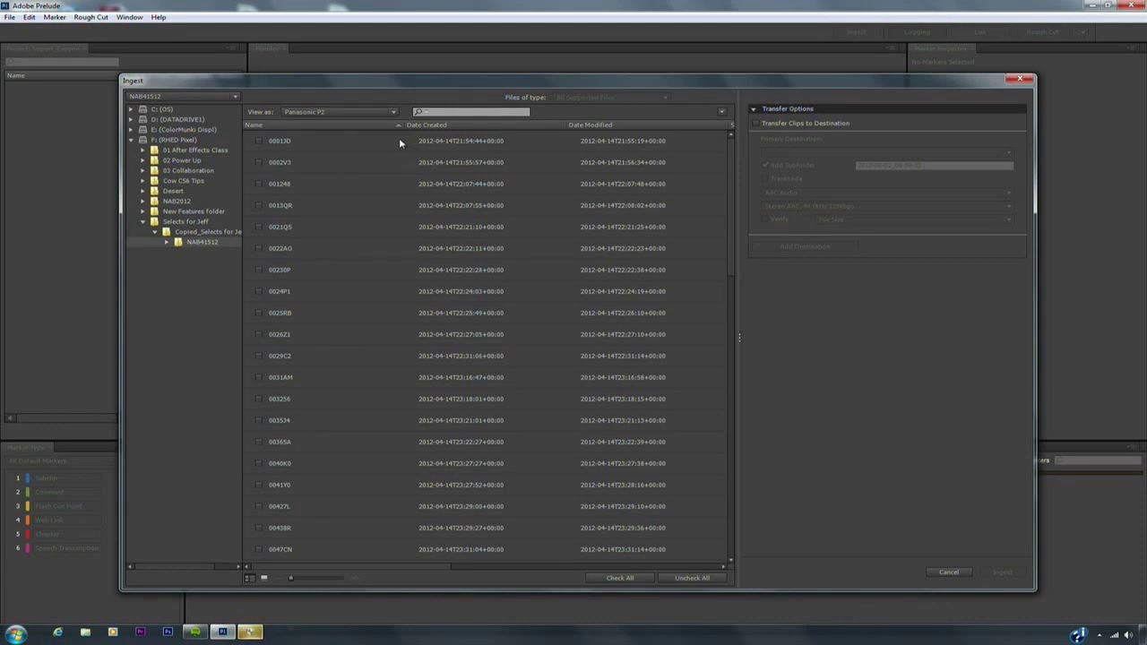
left_click(363, 148)
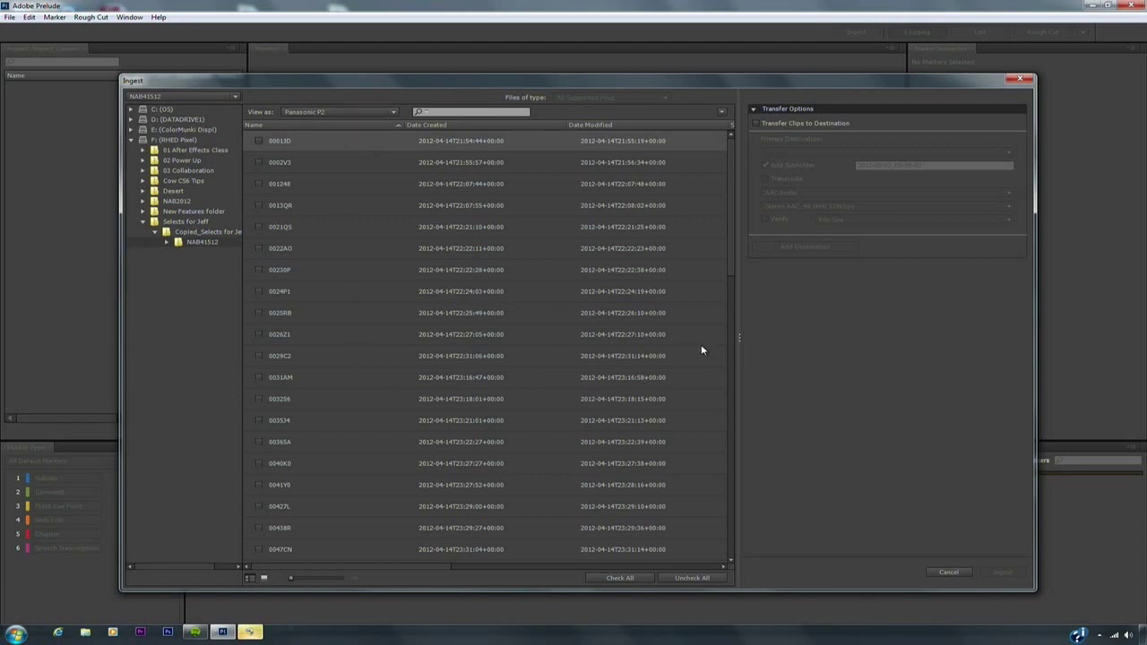
left_click(264, 579)
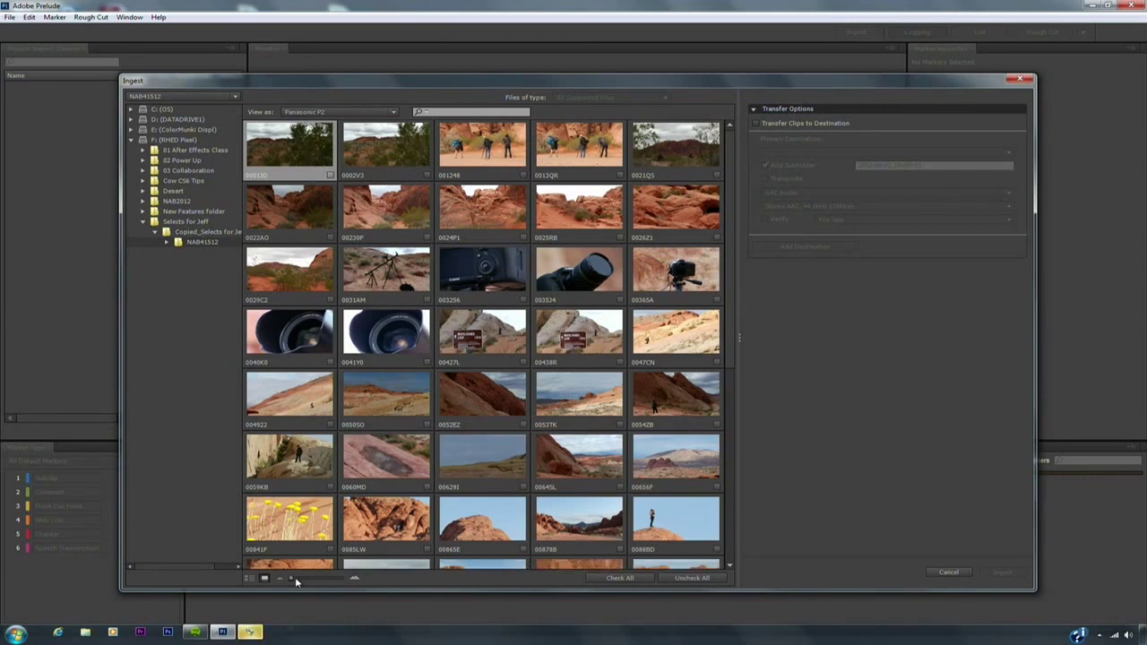
Step: Enlarge the clip thumbnails and mark every clip for ingest
left_click_drag(296, 582, 321, 600)
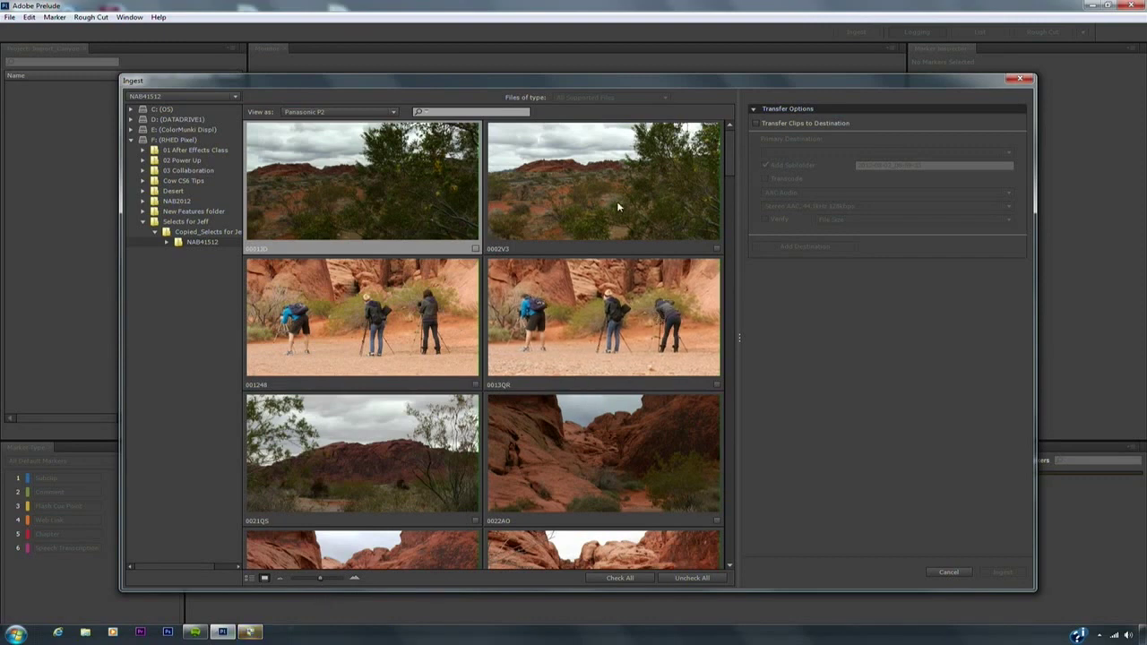
left_click(476, 250)
left_click(631, 579)
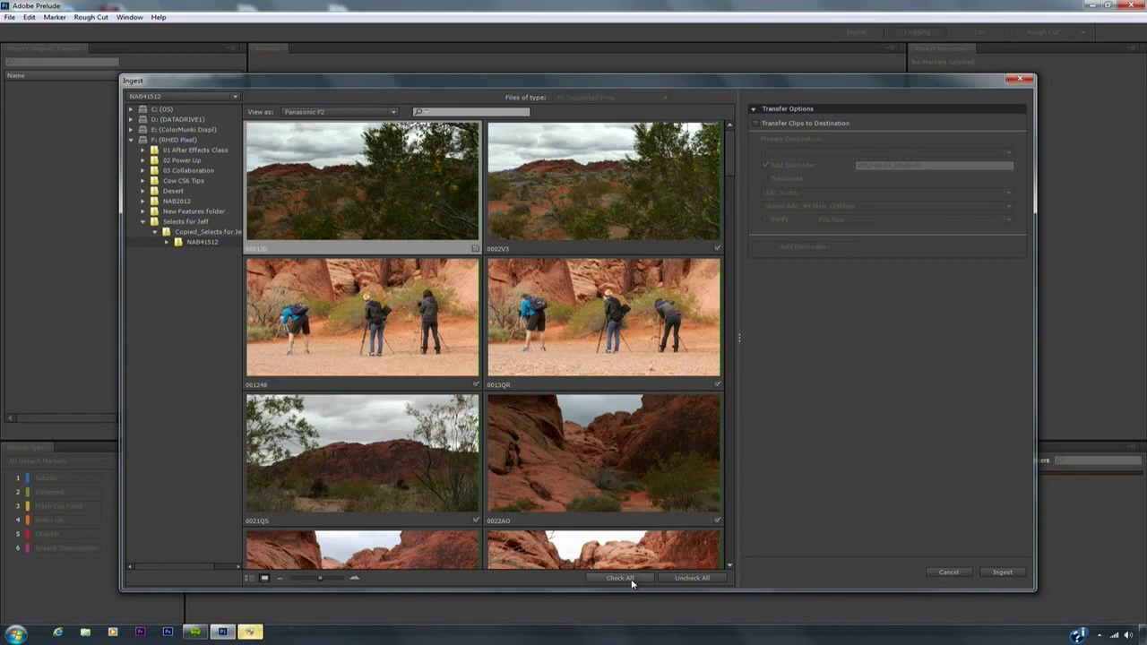
Step: Uncheck unwanted clips 001248, 0013QR, 0031AM, 0041Y0, 003534, 0032S6 and 0036SA
left_click(476, 385)
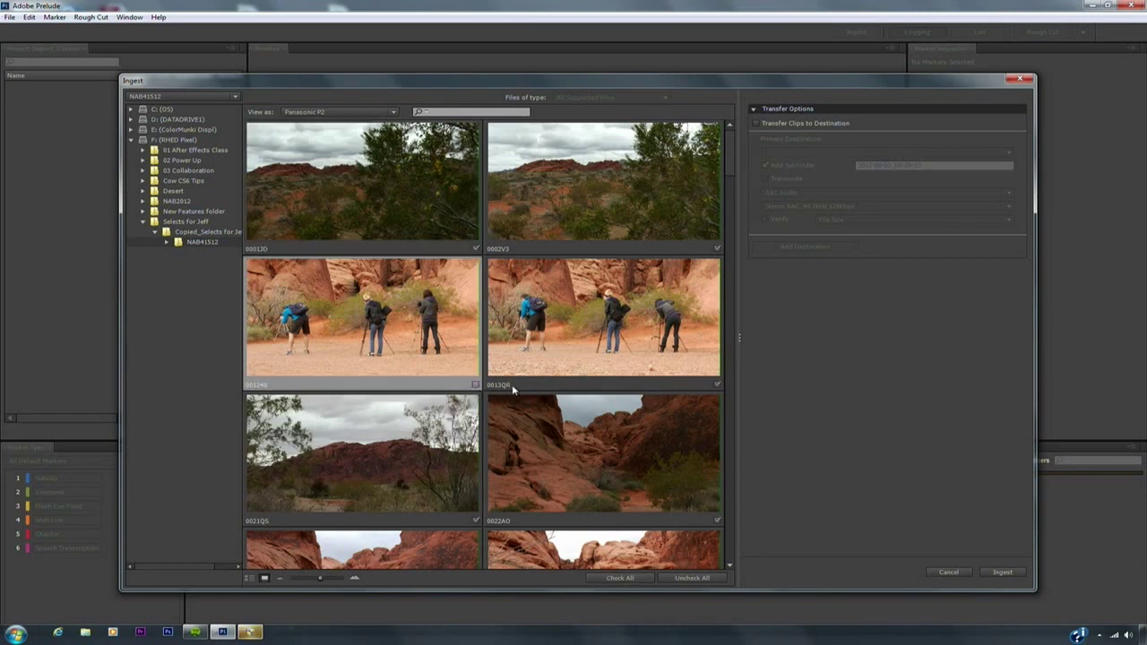
left_click(716, 384)
scroll(731, 491, "down", 5)
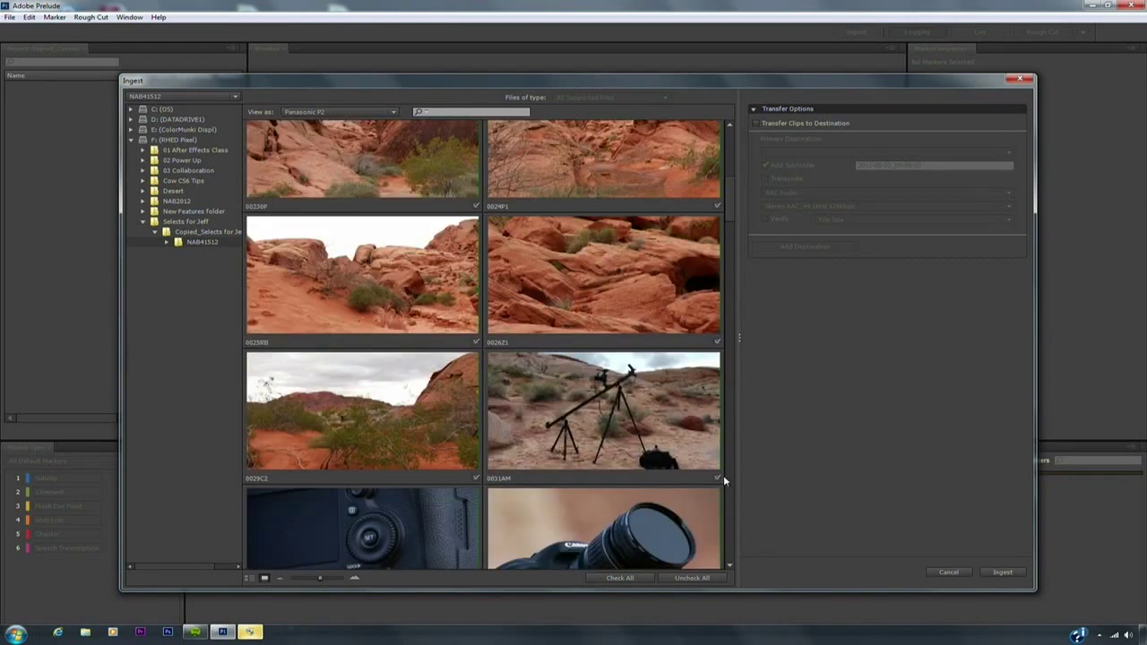
left_click(717, 478)
scroll(726, 511, "down", 5)
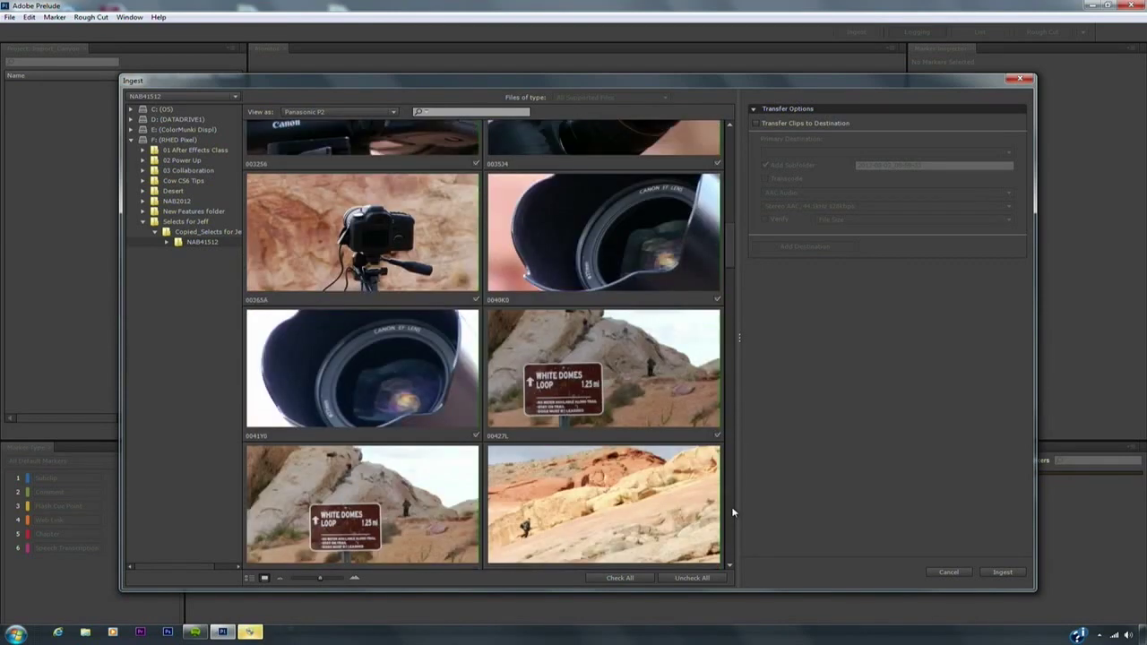
left_click(716, 300)
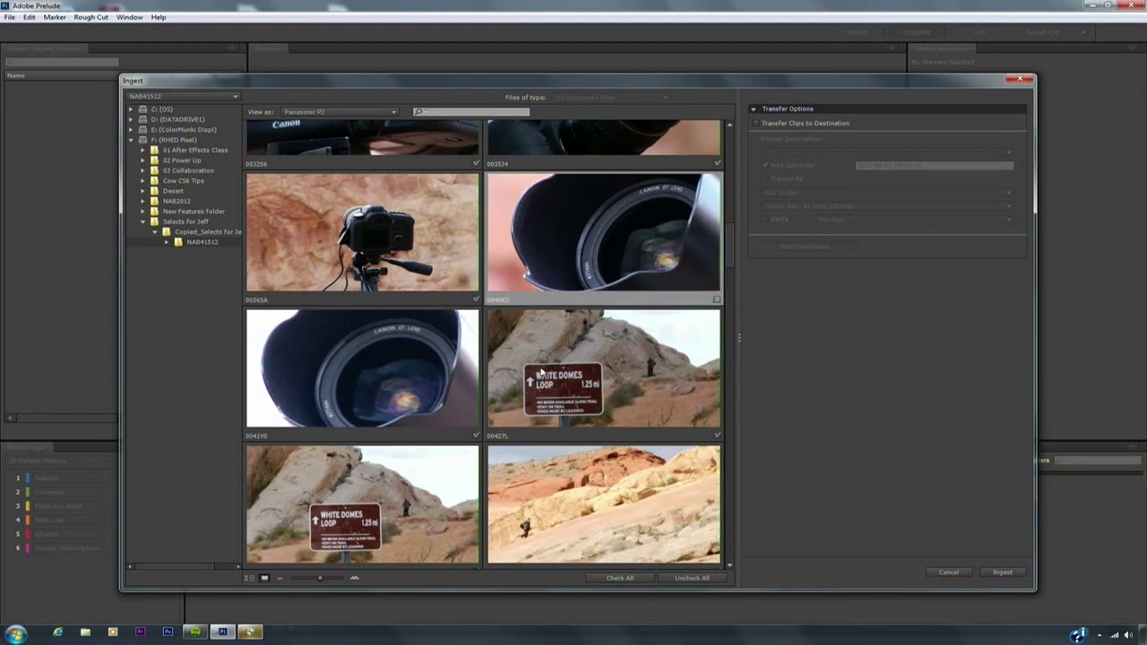
left_click(476, 435)
left_click(475, 300)
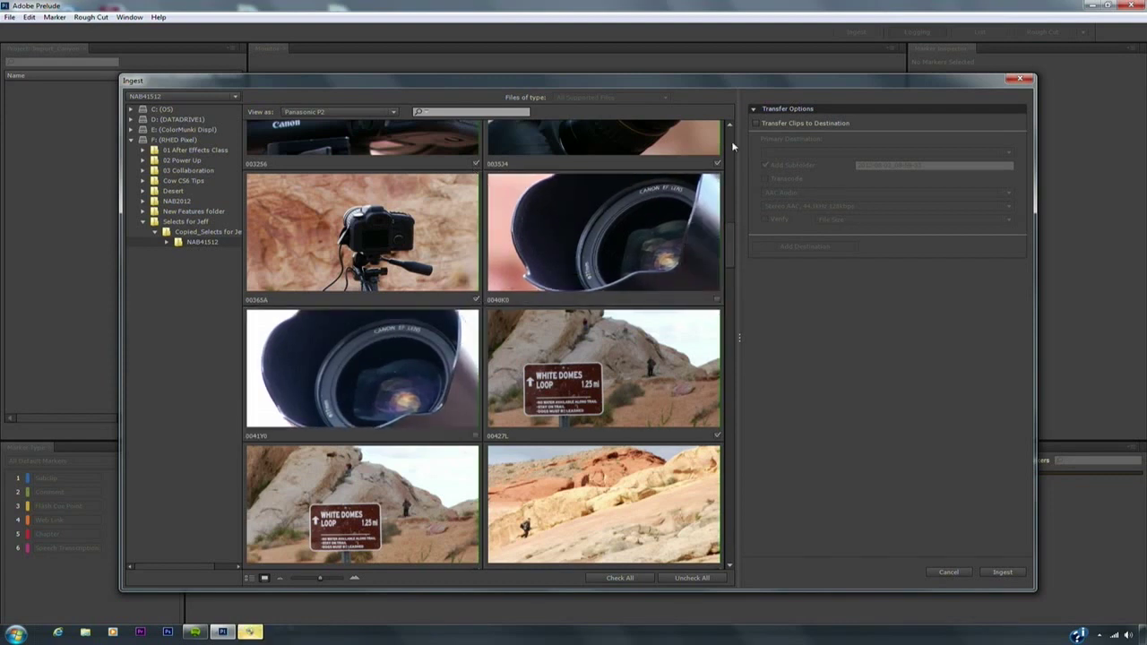
left_click(717, 163)
left_click(476, 164)
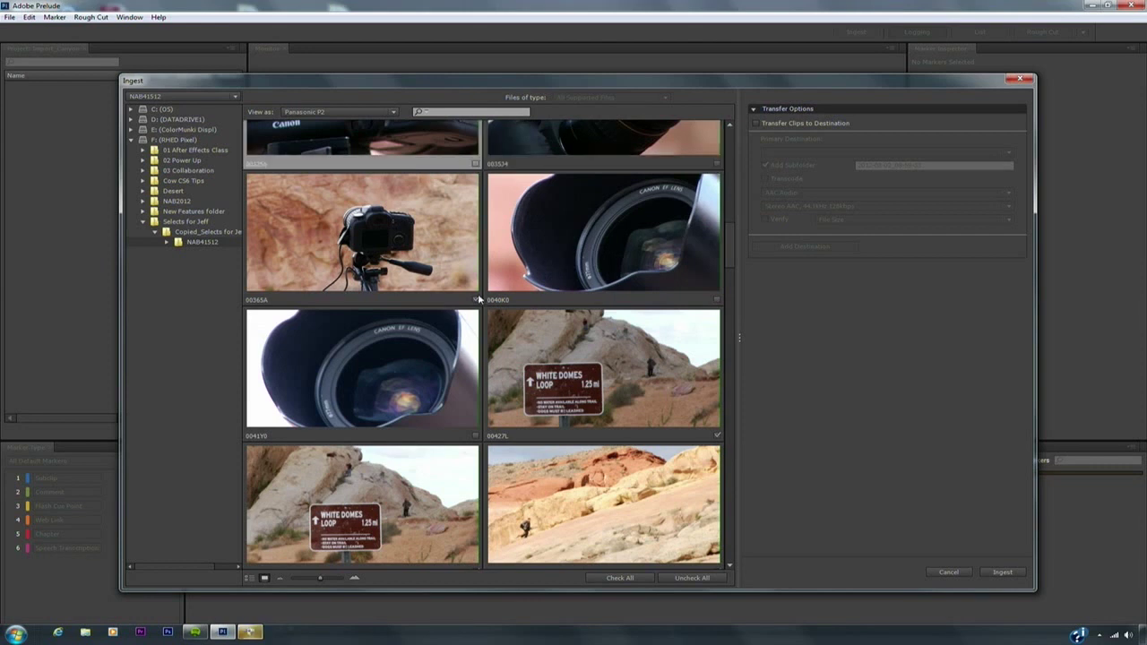
left_click(476, 299)
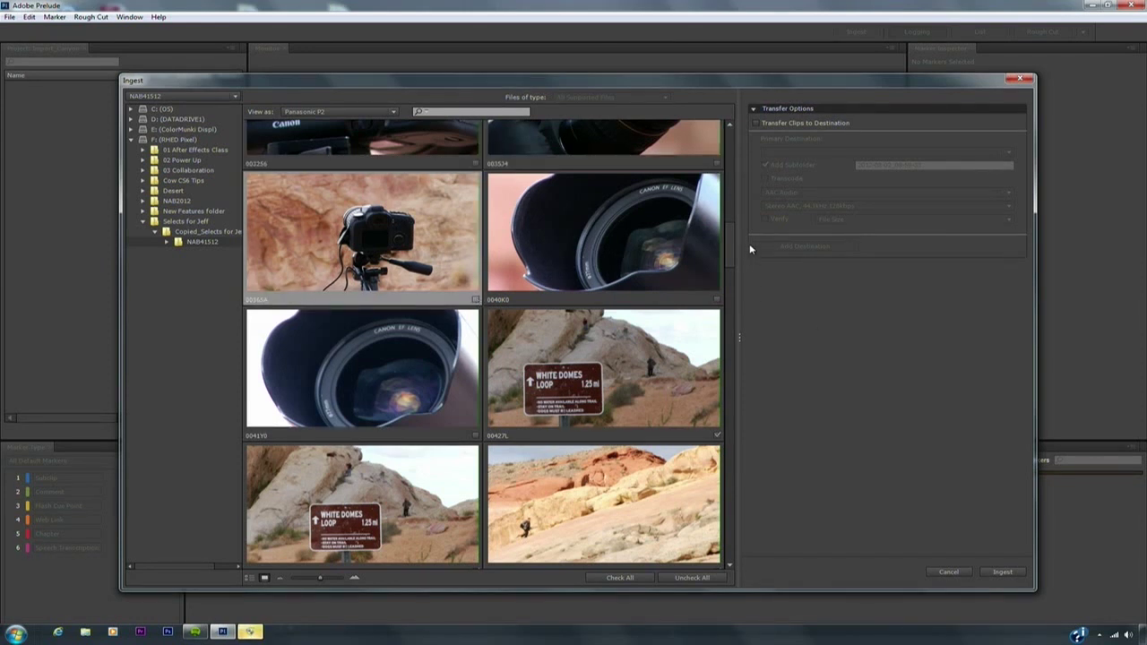
Step: Transfer clips to D:\Transfers as primary destination, then start adding a second destination
left_click(804, 124)
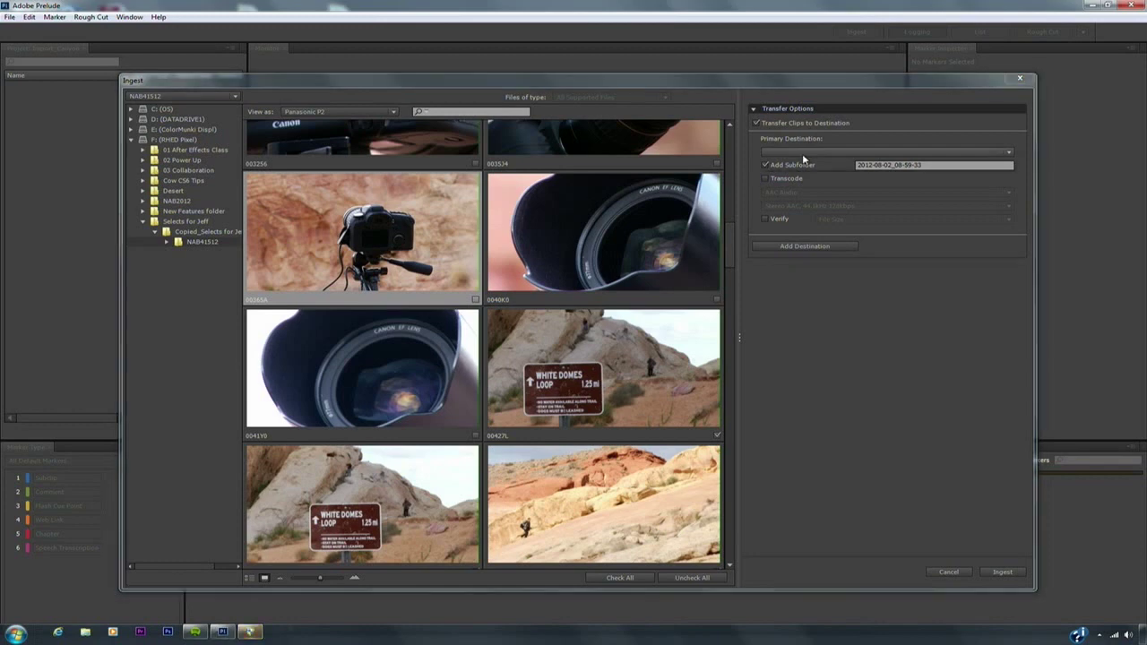
left_click(802, 154)
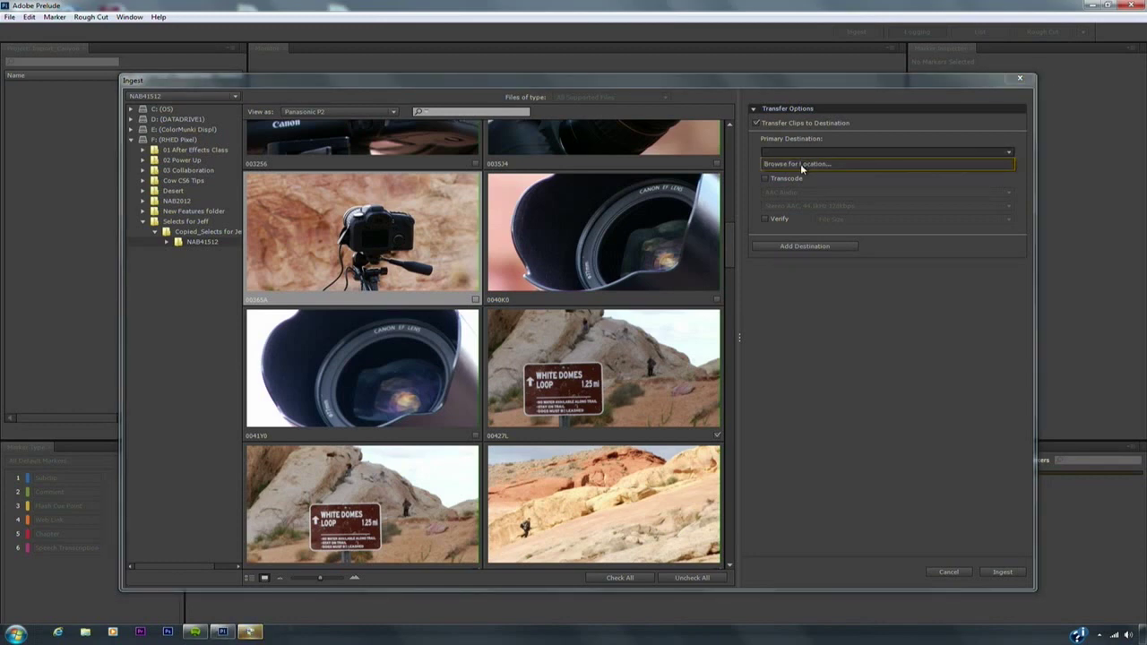
left_click(800, 163)
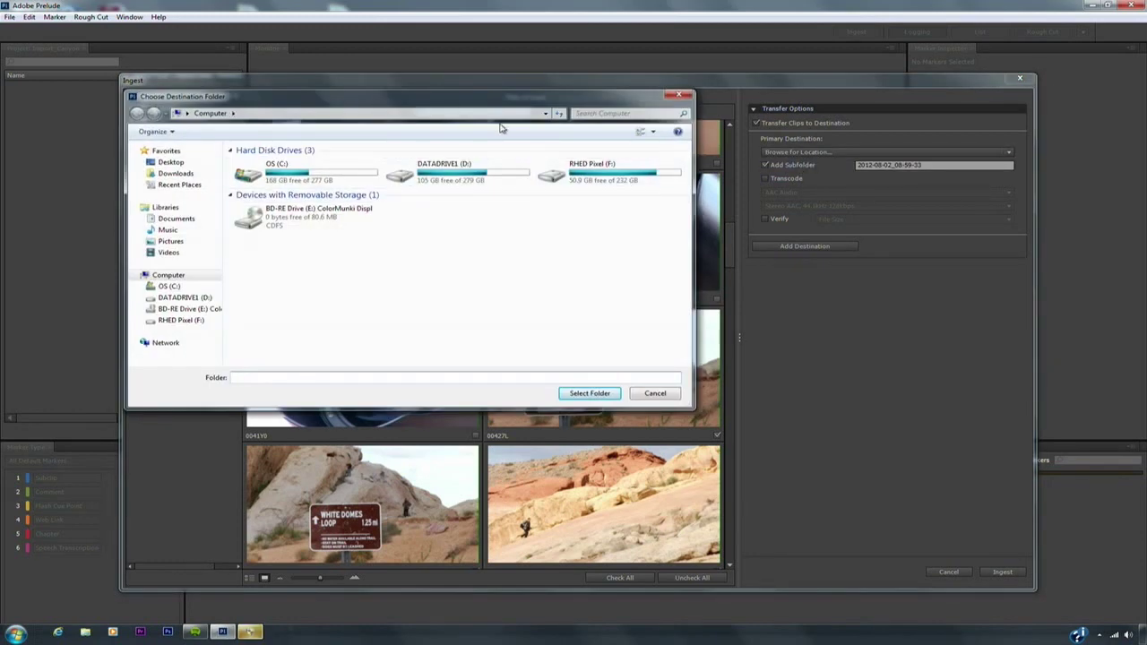
double_click(428, 171)
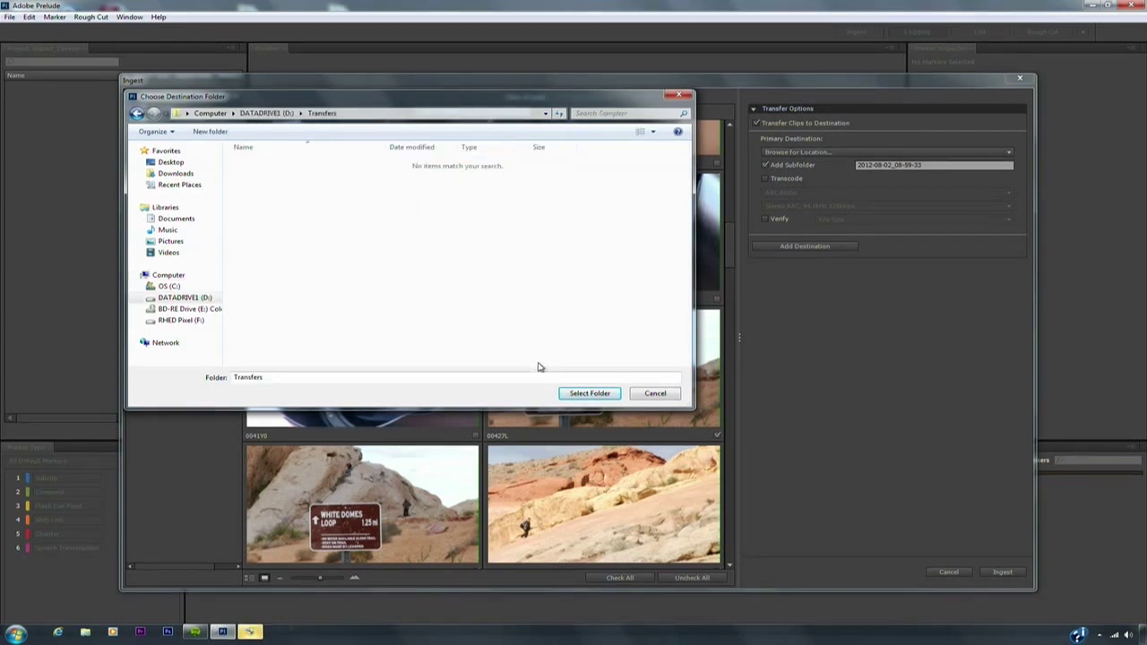
left_click(605, 395)
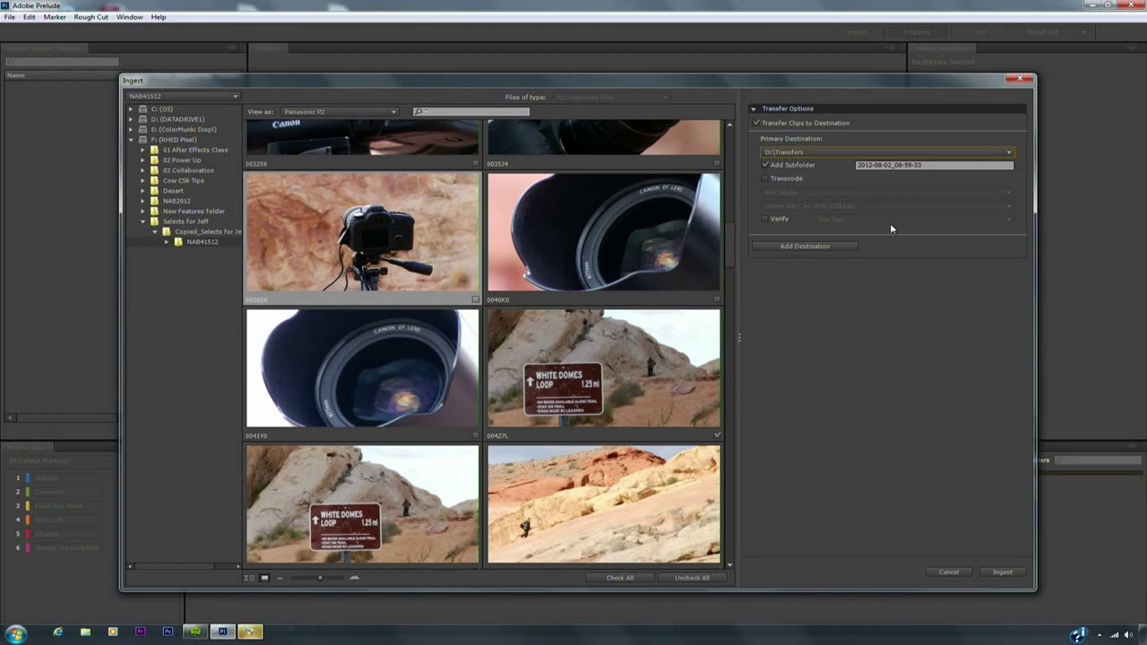
left_click(790, 246)
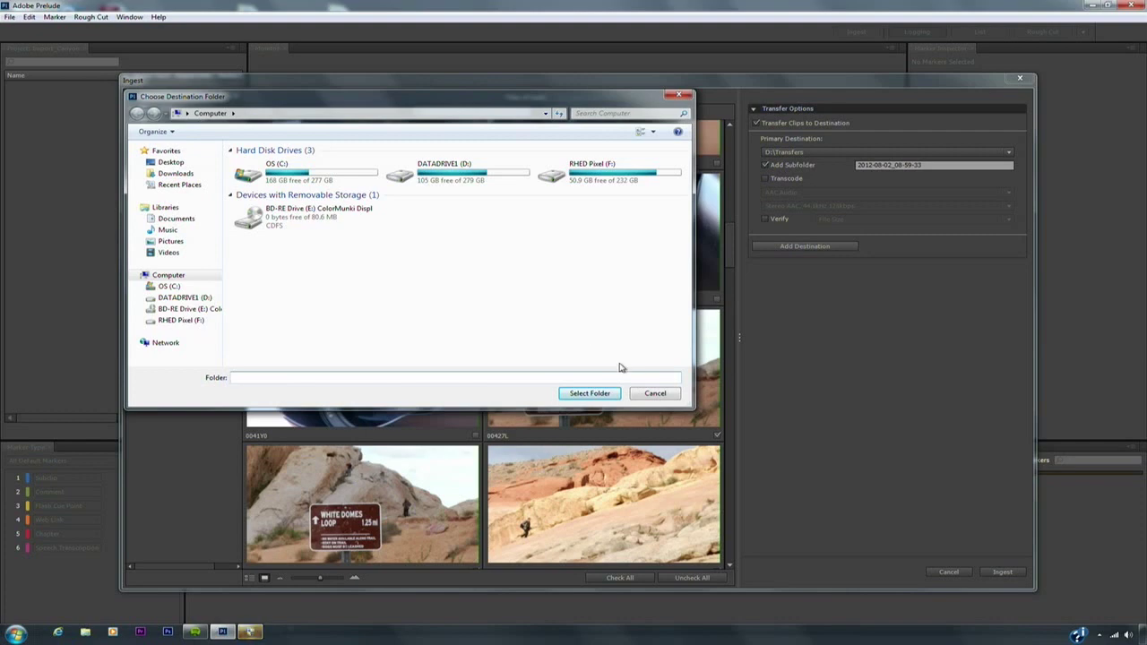
Step: Cancel the second destination chooser and verify copied clips by File Content
left_click(643, 397)
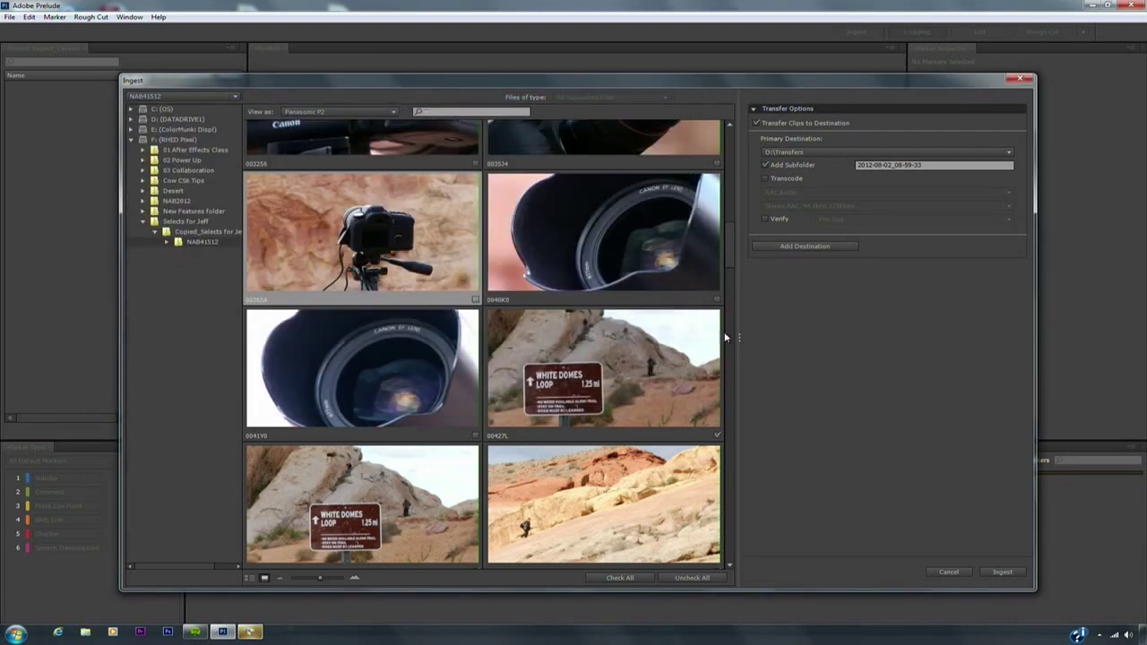
left_click(767, 220)
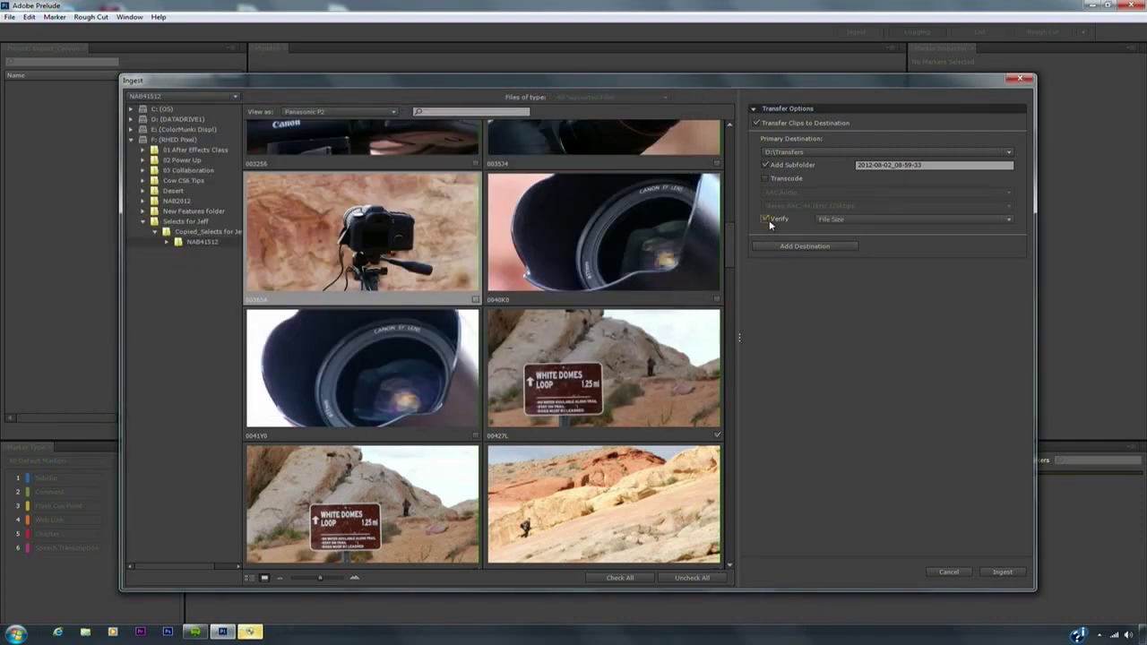
left_click(852, 219)
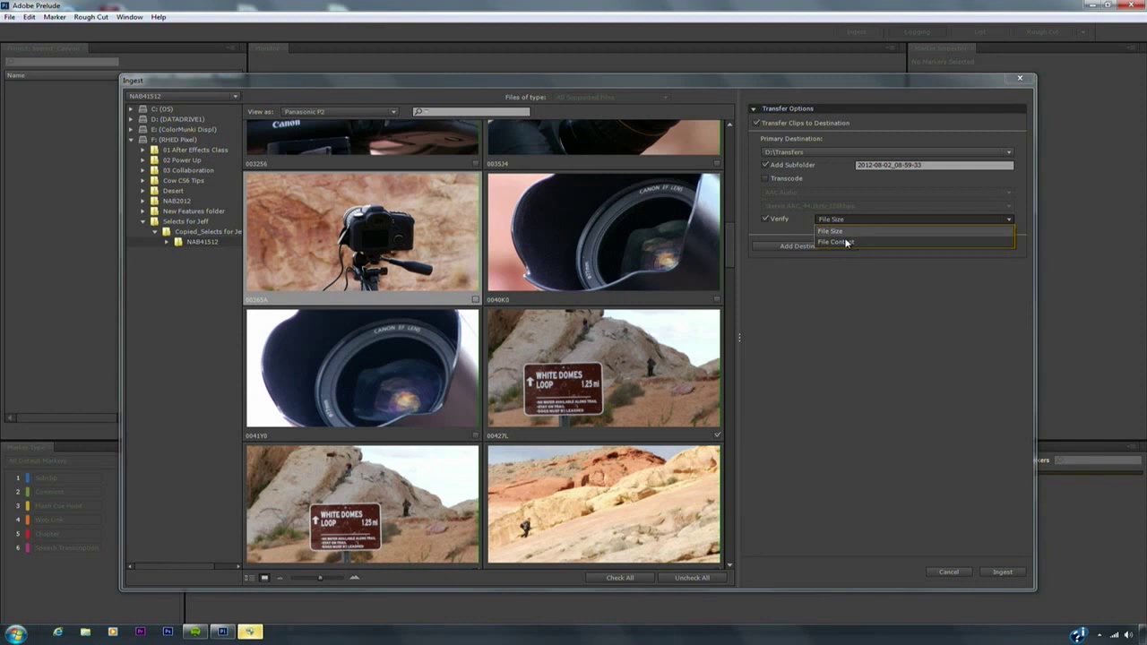
left_click(846, 242)
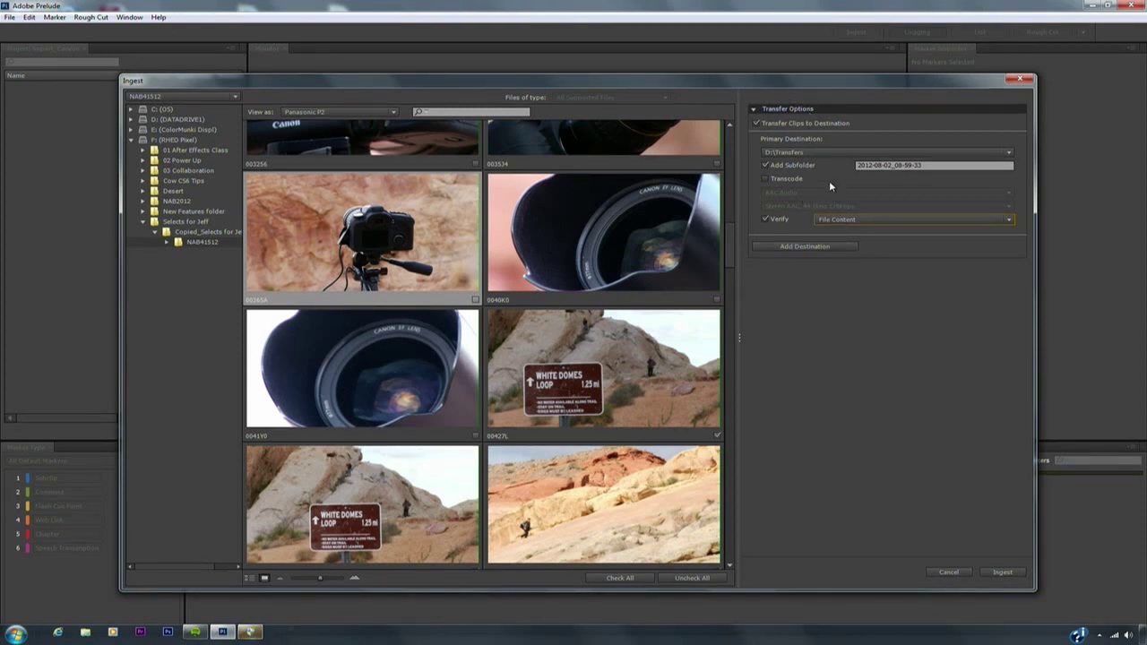
Step: Turn on transcoding and set the format to MXF OP1a instead of QuickTime
left_click(787, 177)
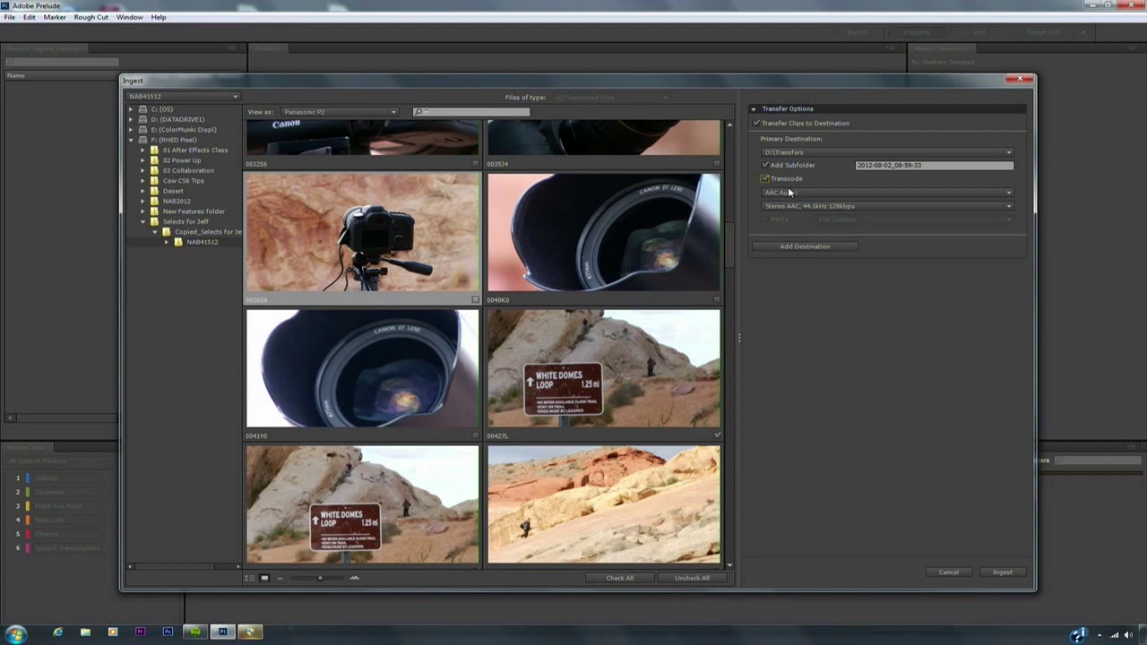
left_click(787, 192)
scroll(781, 296, "down", 2)
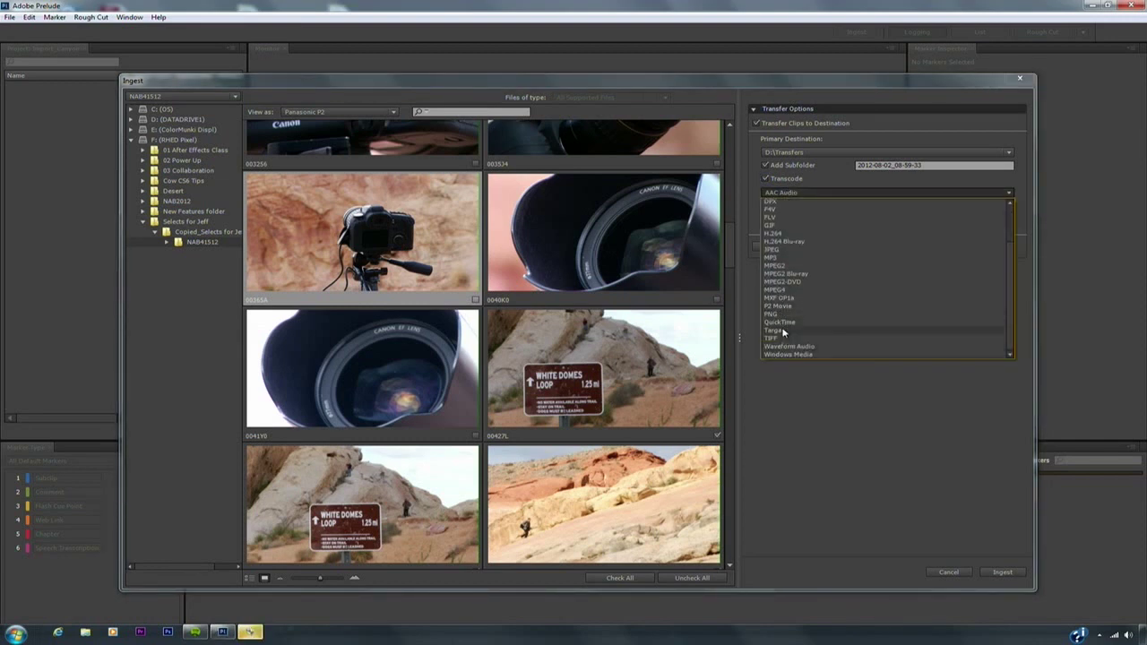
left_click(779, 323)
left_click(812, 206)
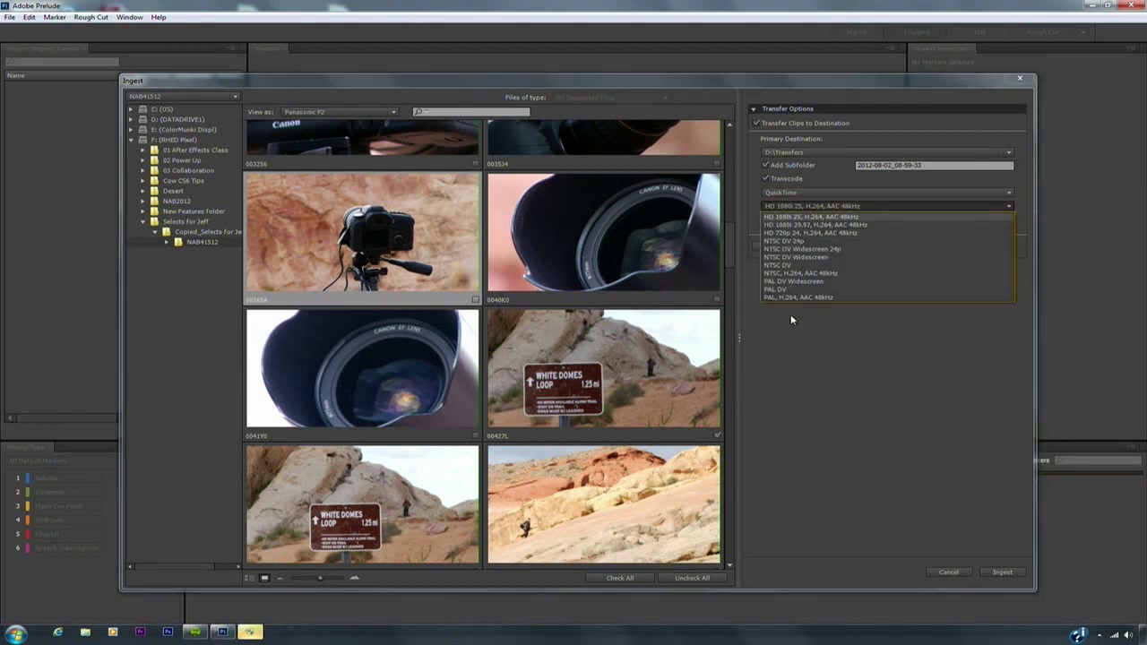
left_click(790, 208)
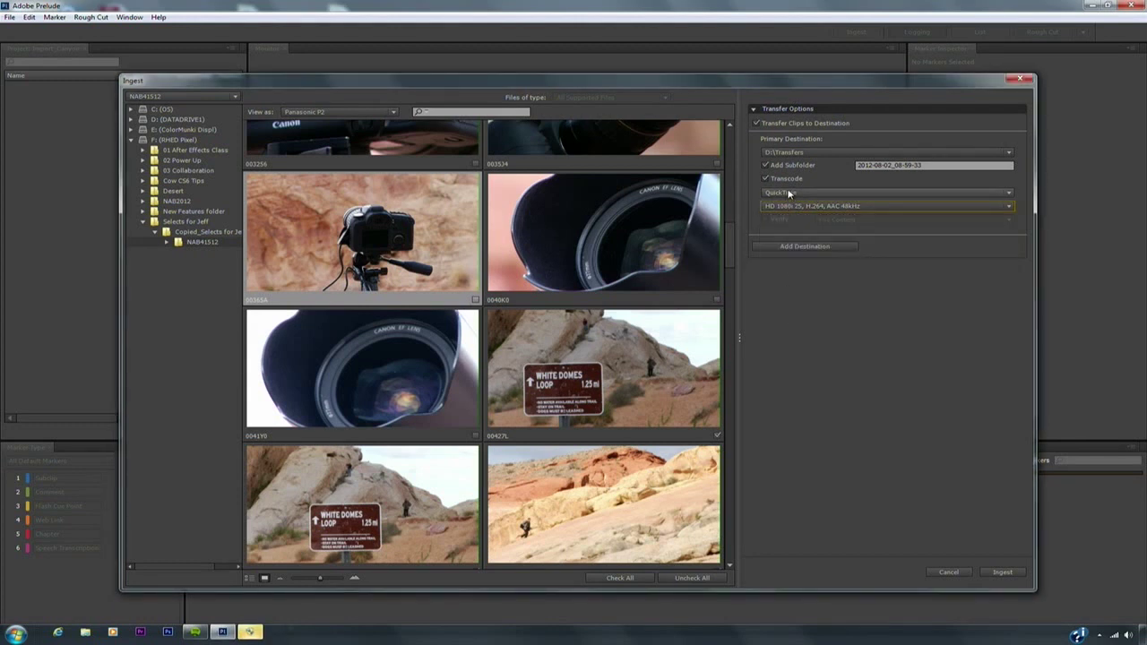
left_click(788, 193)
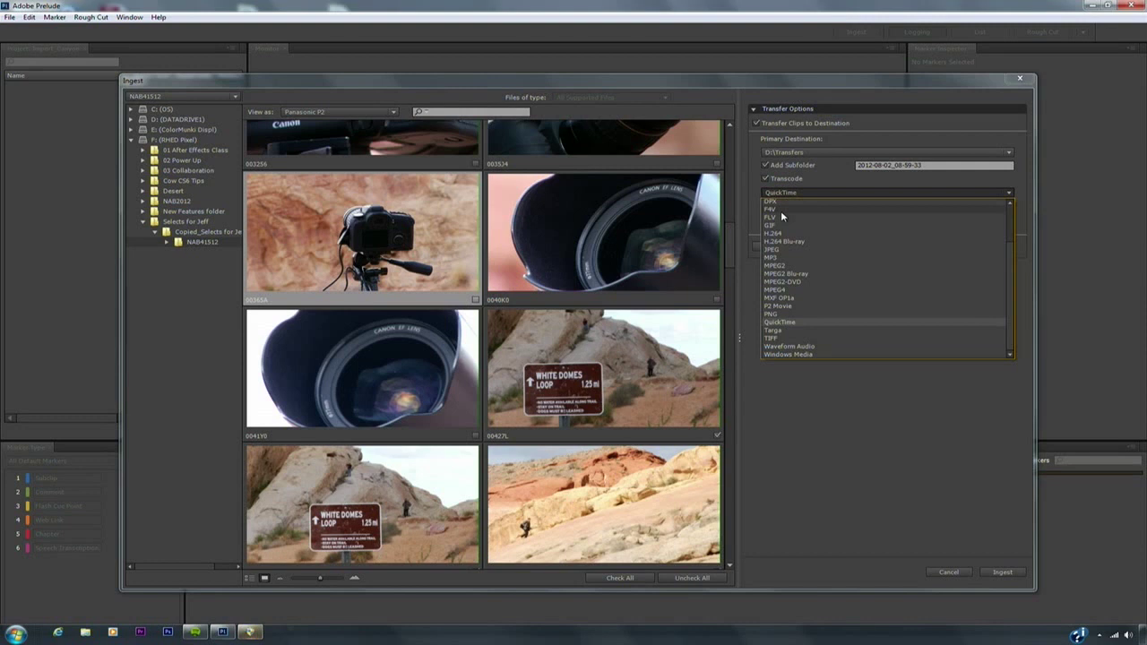
left_click(794, 301)
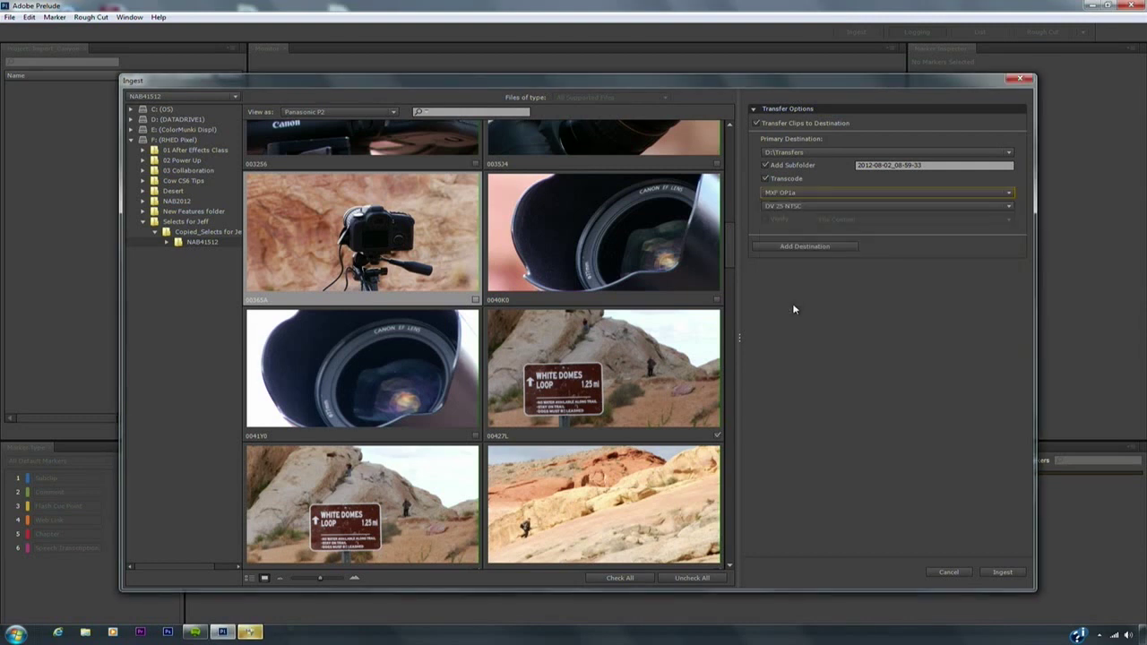
Step: Choose the XDCAMHD 50 NTSC 24p preset and start the ingest
left_click(818, 208)
scroll(824, 298, "down", 3)
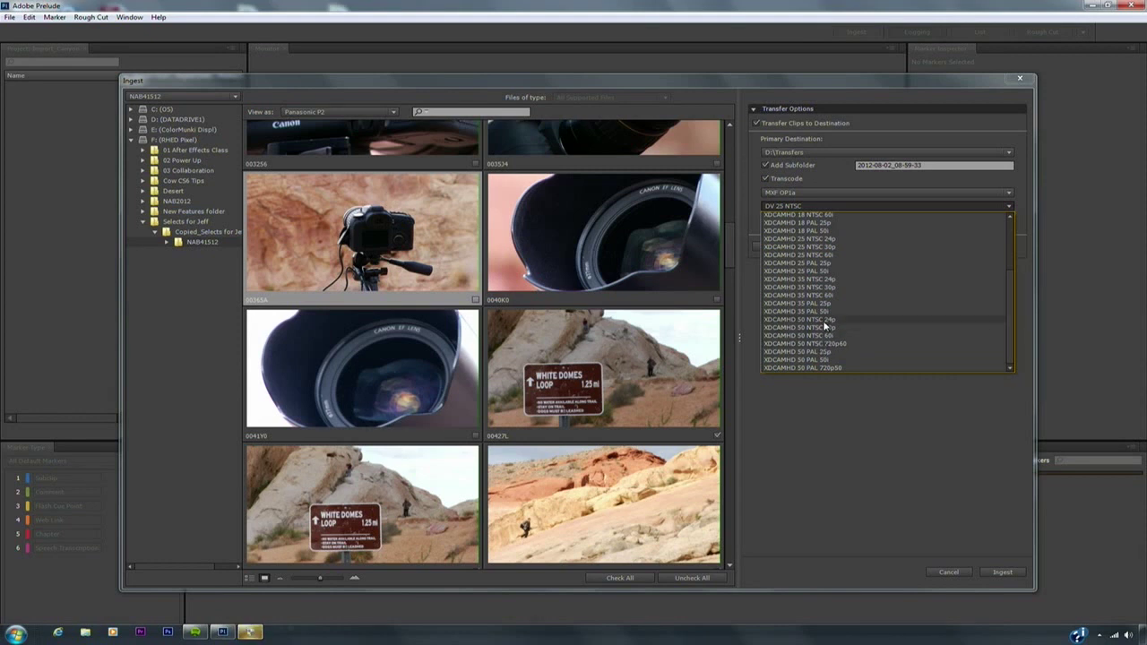
left_click(824, 323)
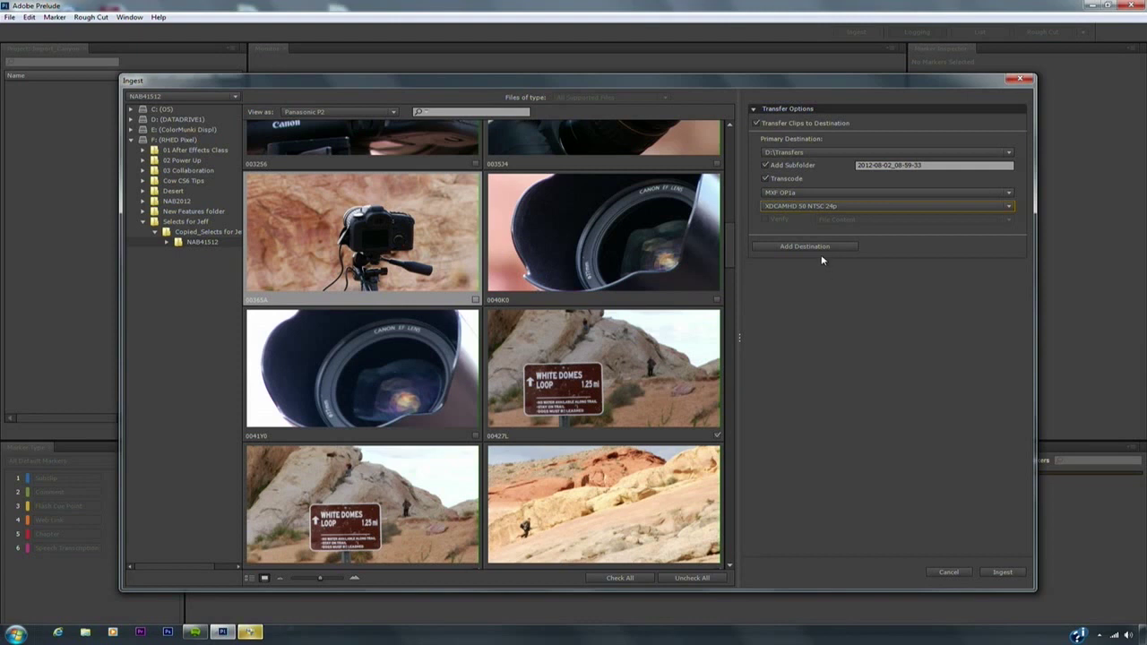
left_click(1017, 572)
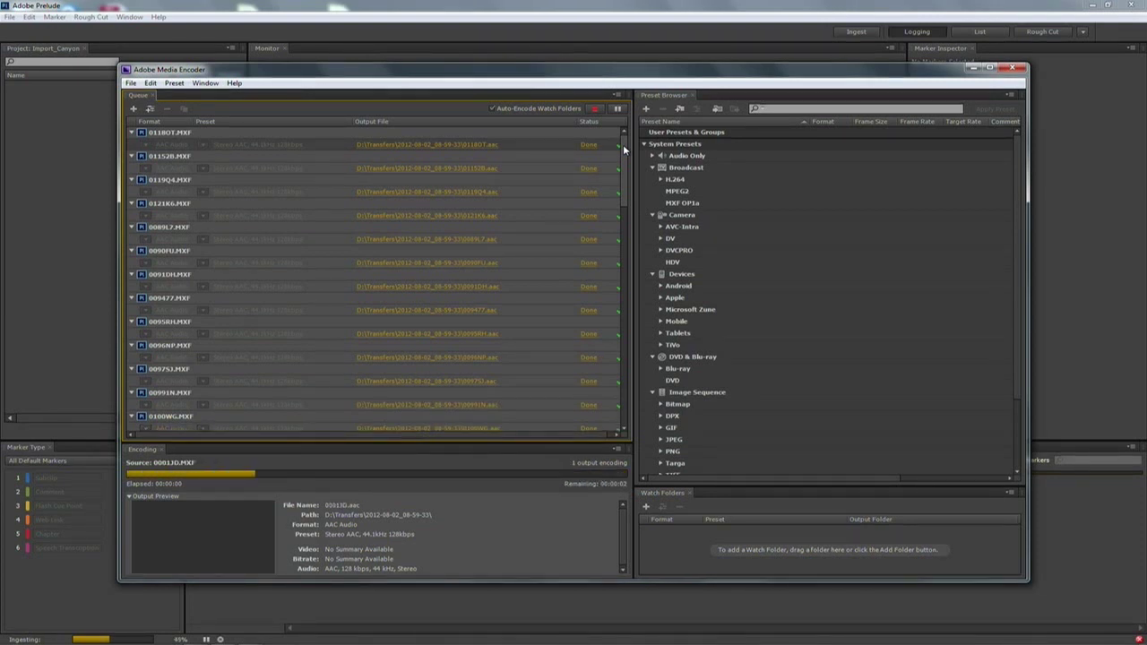
Step: Scroll the Media Encoder queue to check which desert clips show Done
left_click_drag(620, 163, 624, 301)
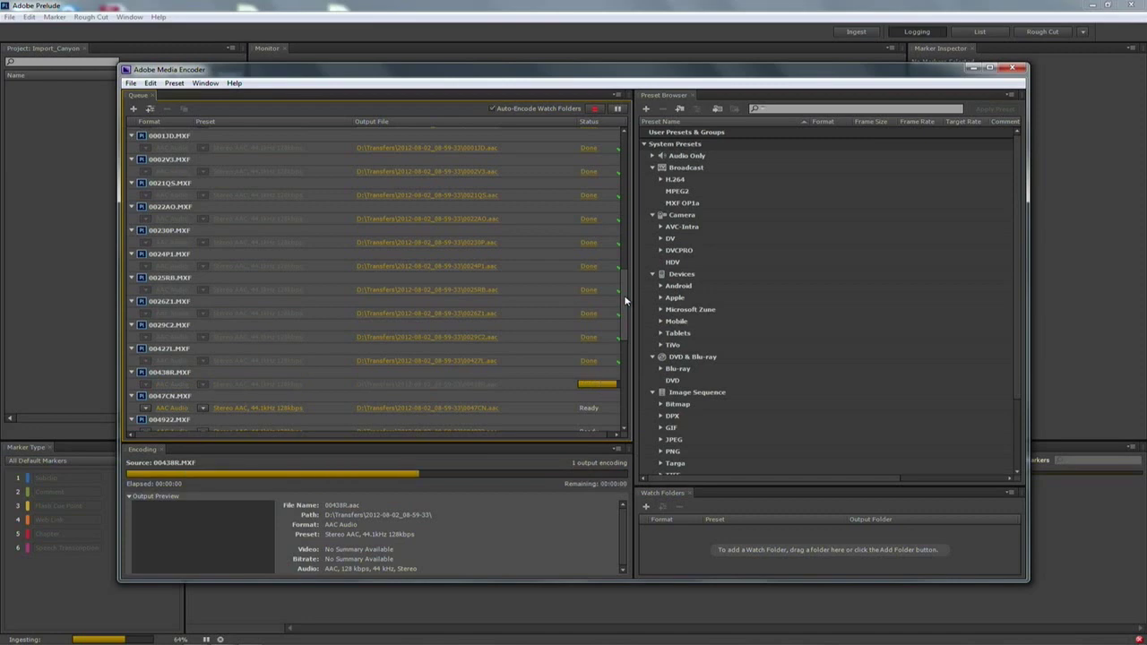
Step: Select clip 0025RB, mark an in/out range on it, and check it for ingest
scroll(593, 266, "up", 3)
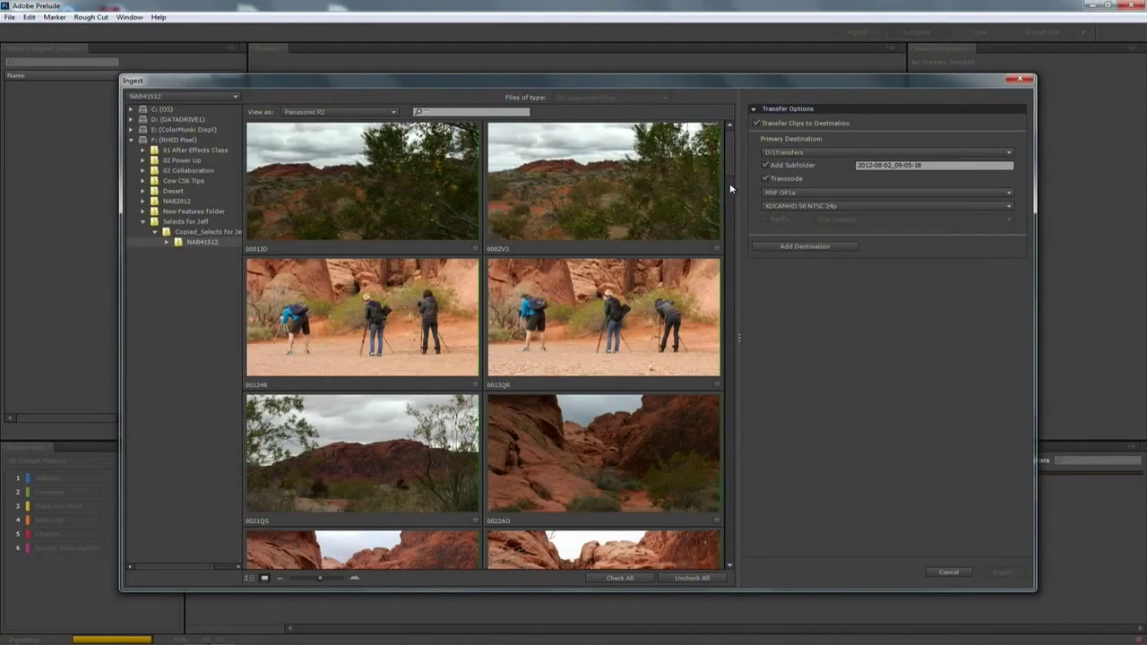
left_click_drag(729, 168, 722, 216)
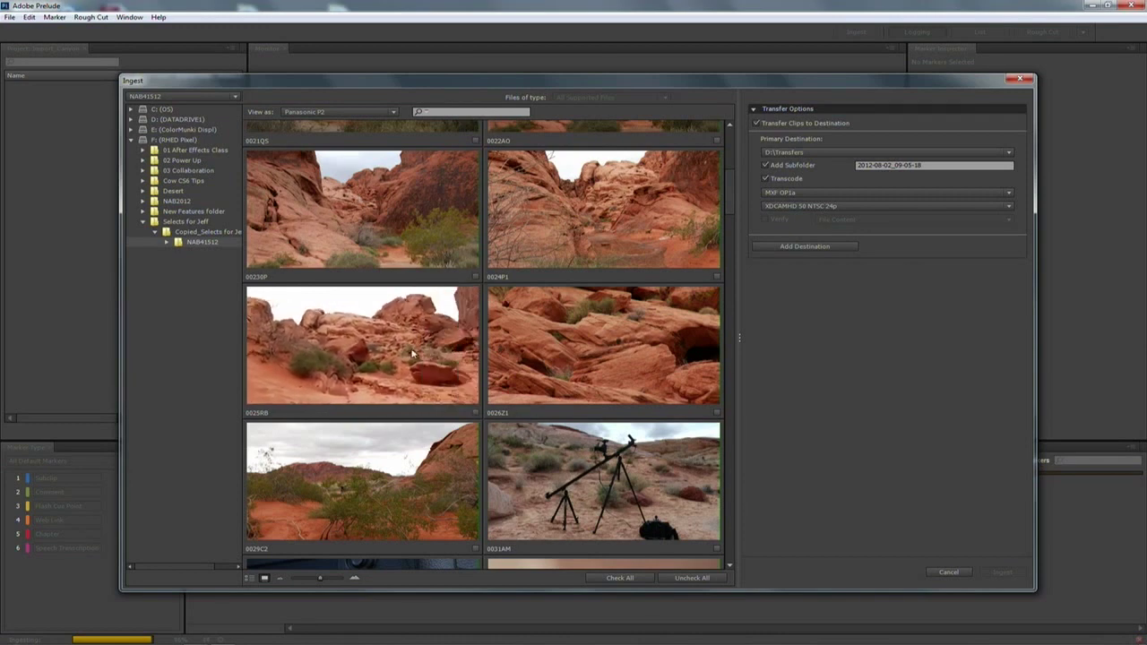
left_click(339, 346)
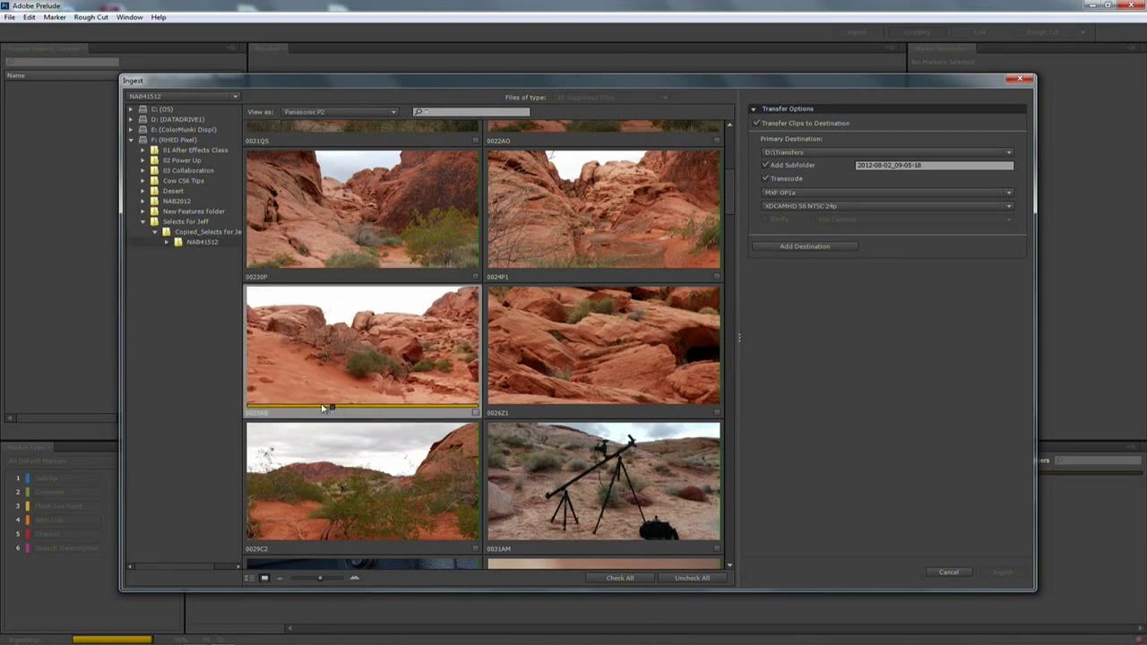
left_click_drag(312, 408, 452, 418)
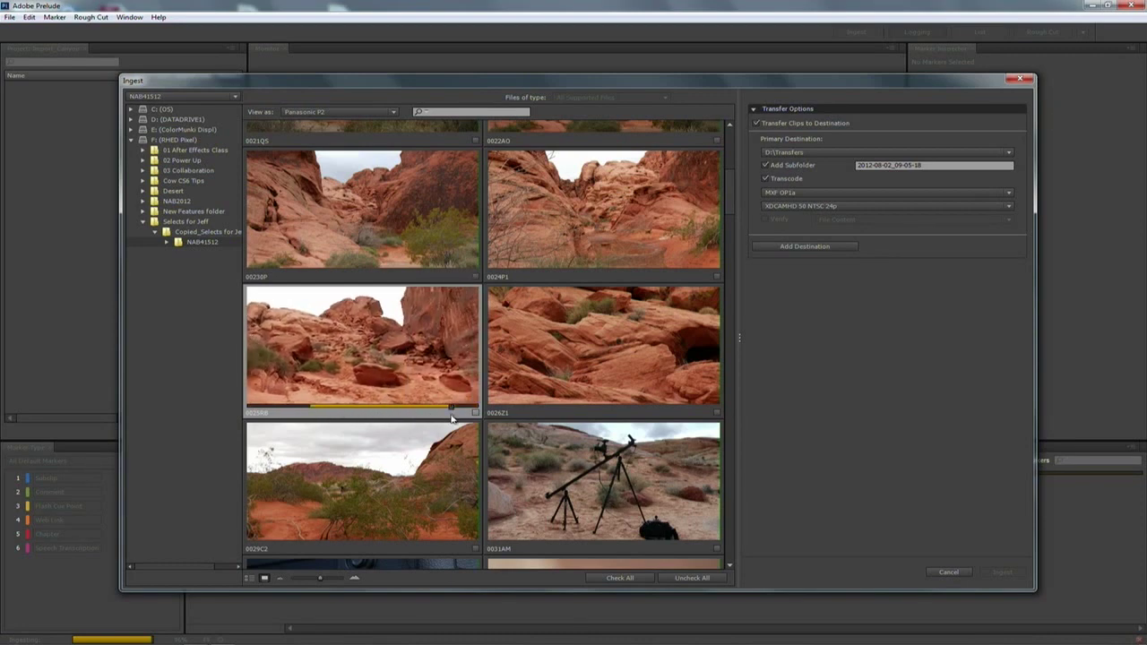
left_click(475, 412)
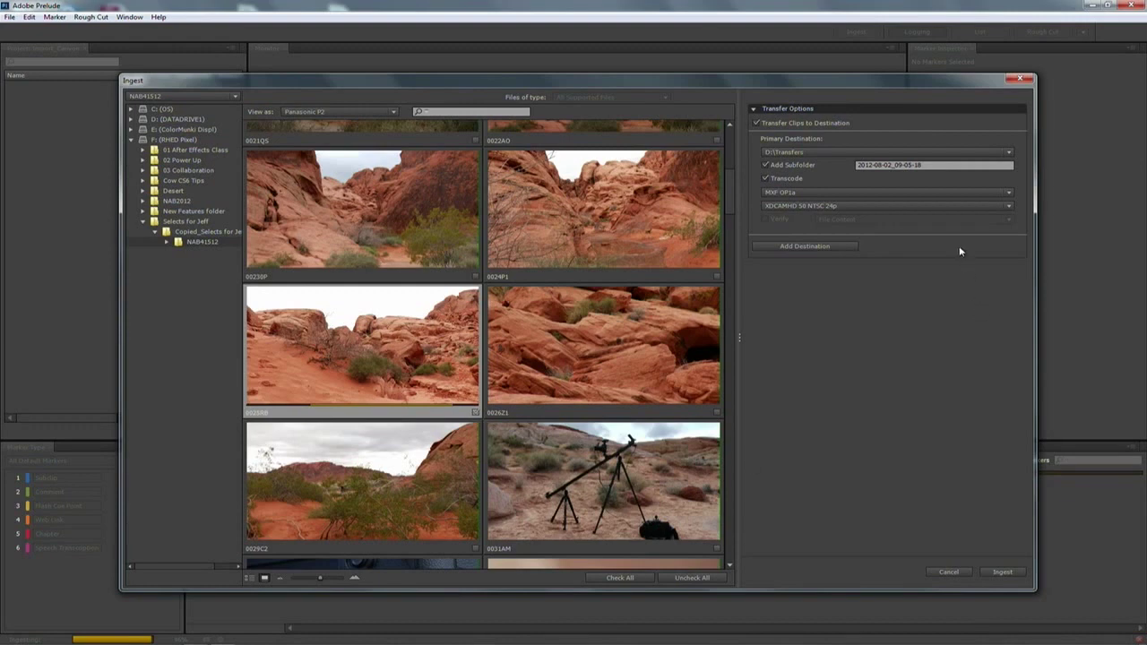
Step: Turn off transcoding, dated subfolder and destination transfer, then ingest the trimmed clip
left_click(788, 179)
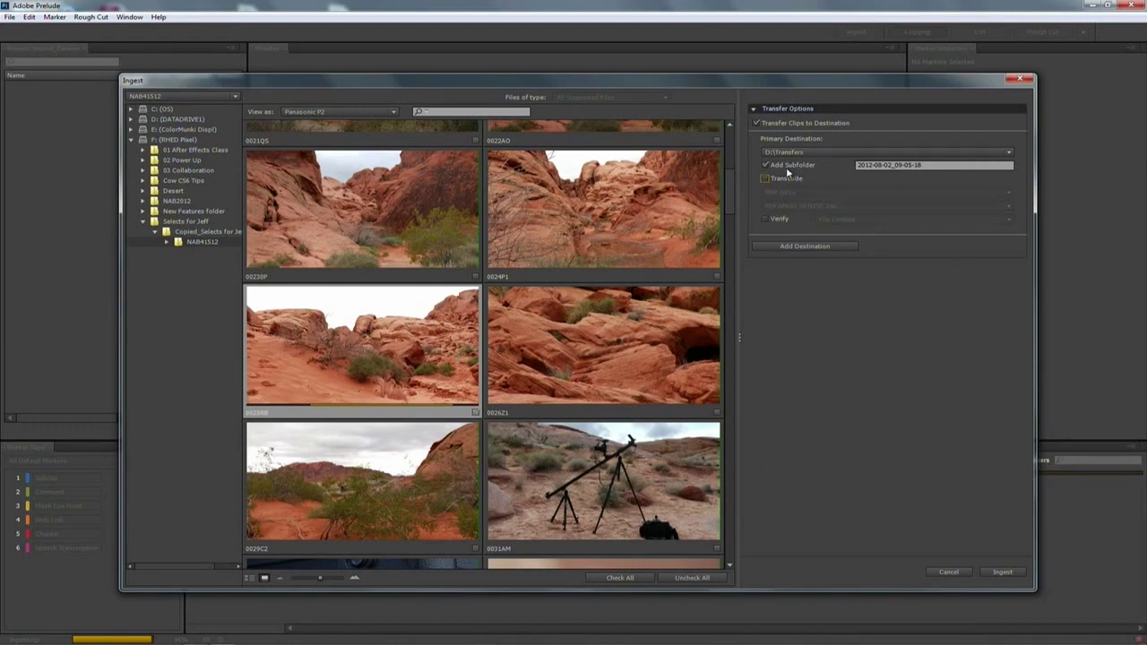
left_click(786, 162)
left_click(790, 129)
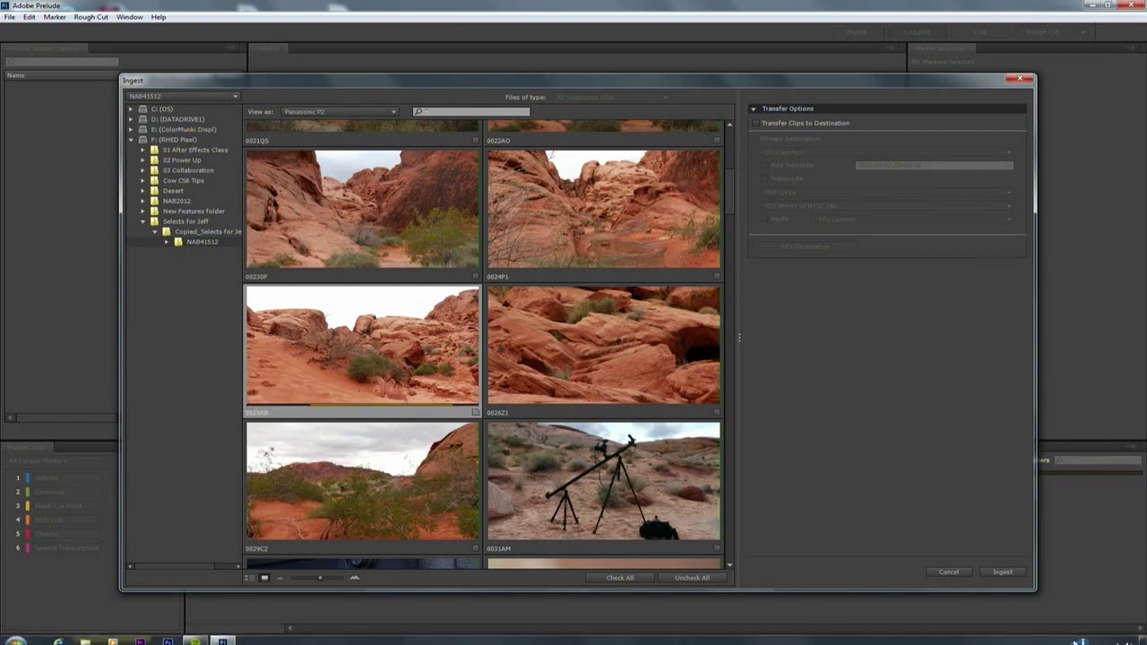
left_click(1004, 572)
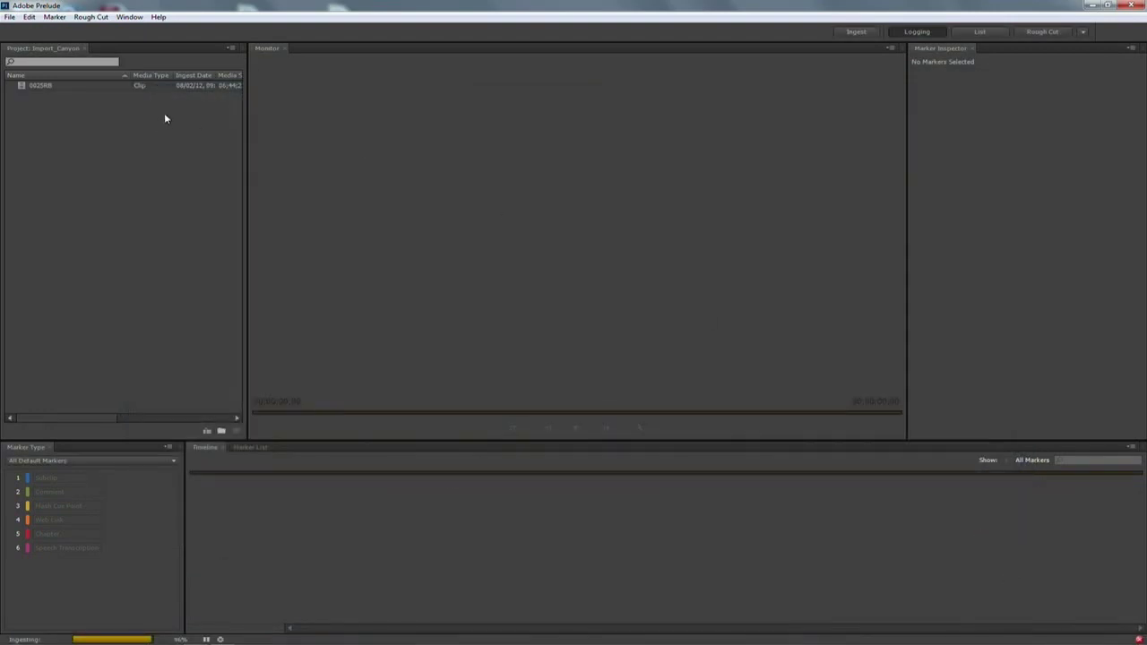
Step: Load clip 0025RB into the monitor and timeline, then open the File menu
double_click(20, 86)
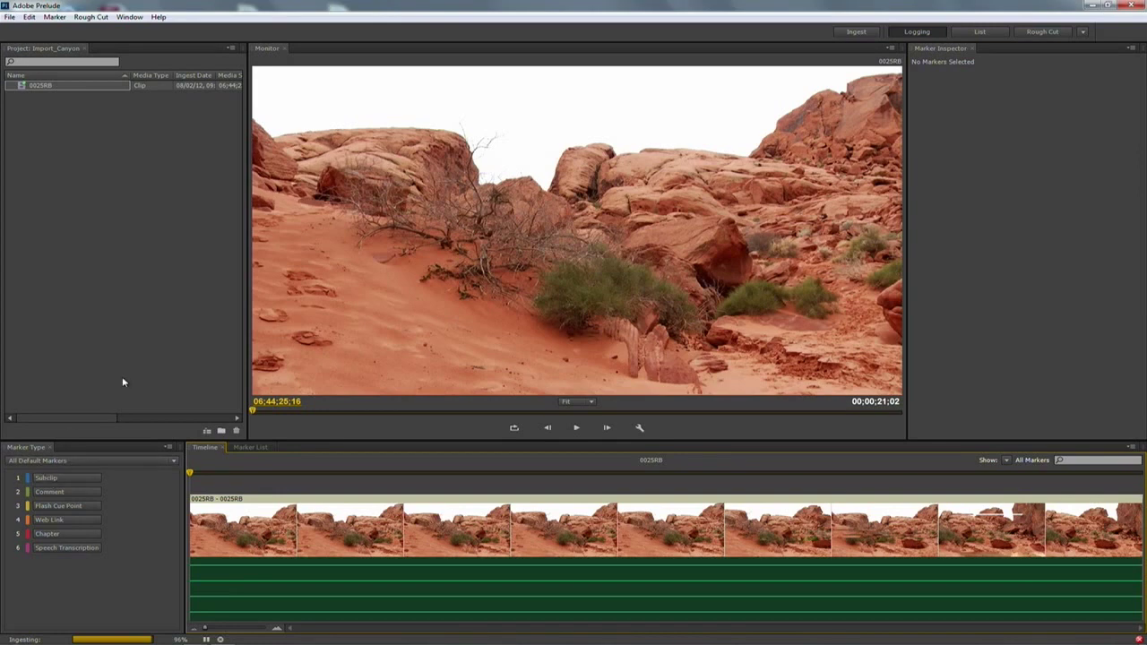
left_click(13, 18)
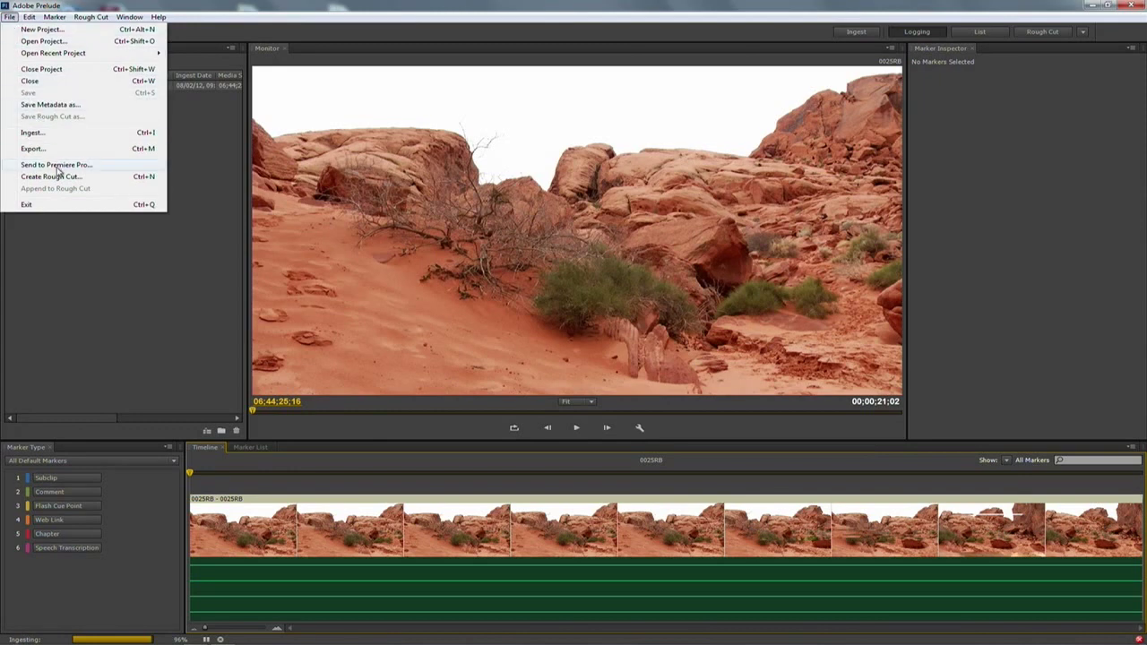